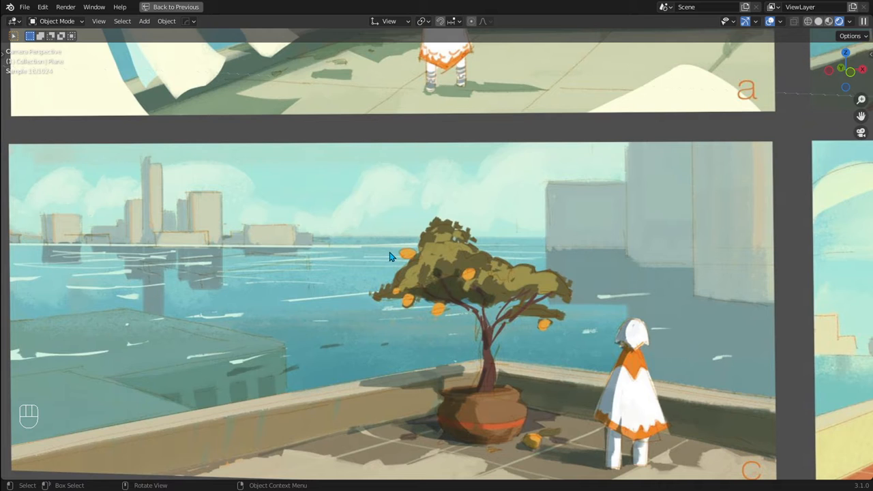
Examine the potted-tree reference painting and its water, along with the ocean scene beside it.
shift+middle_drag(276, 294, 331, 286)
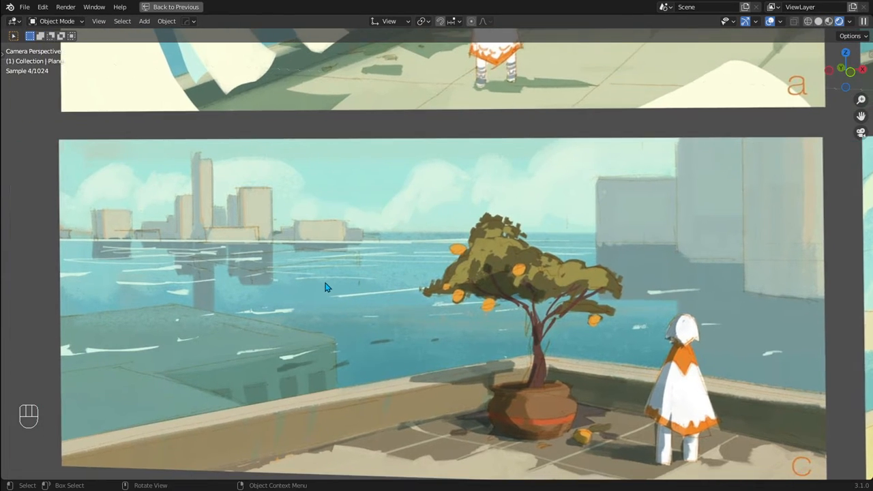
scroll(298, 288, up, 3)
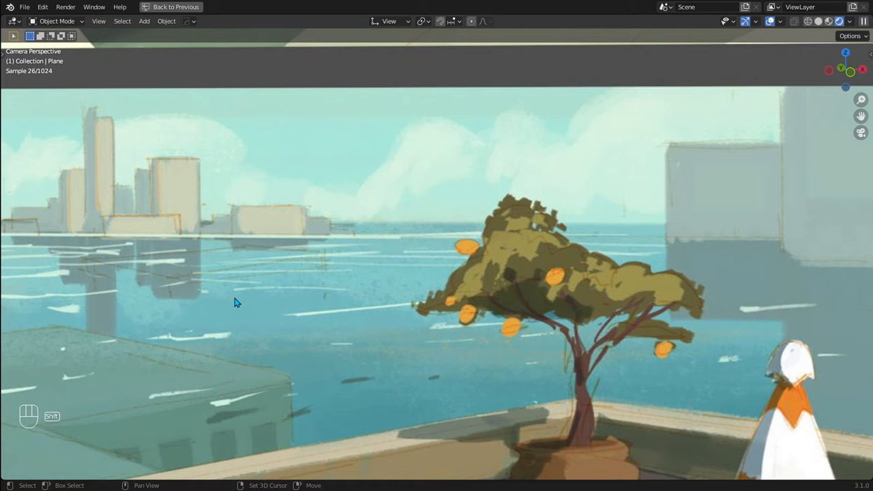
shift+middle_drag(234, 302, 555, 297)
scroll(478, 260, down, 6)
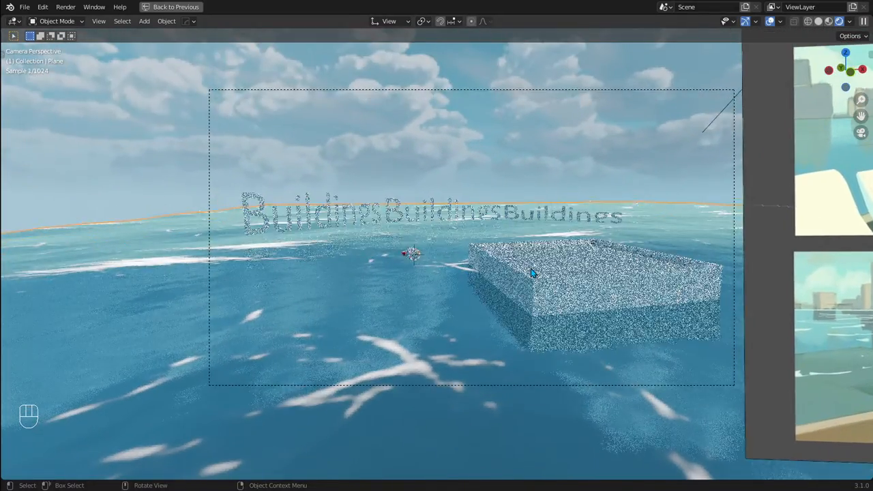
scroll(583, 273, up, 2)
Hide the viewport overlays and inspect the ocean surface from the camera view, from low angles and from above.
click(770, 22)
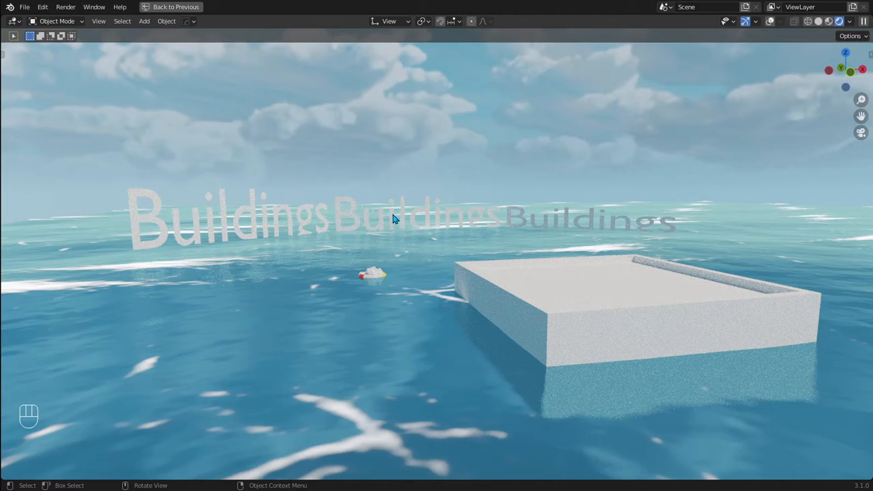
middle_drag(393, 219, 458, 197)
scroll(453, 226, down, 5)
scroll(447, 232, up, 2)
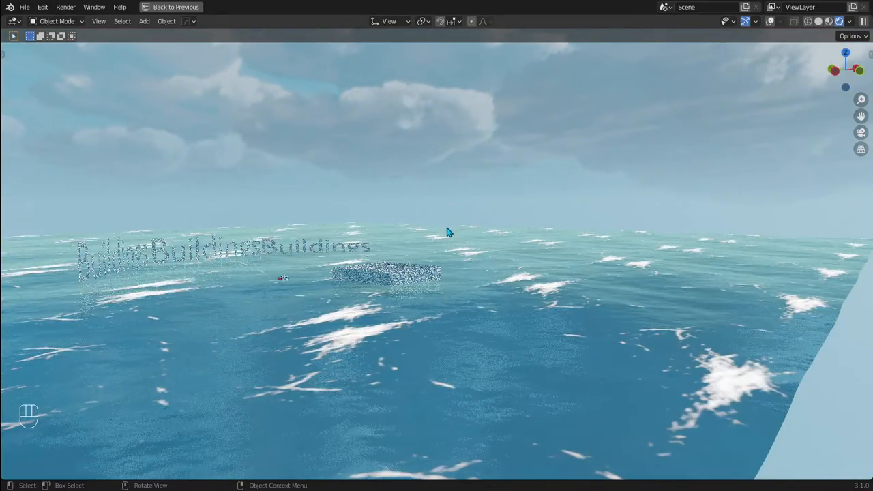
middle_drag(447, 233, 568, 180)
key(KP_0)
scroll(466, 276, down, 4)
scroll(470, 271, down, 3)
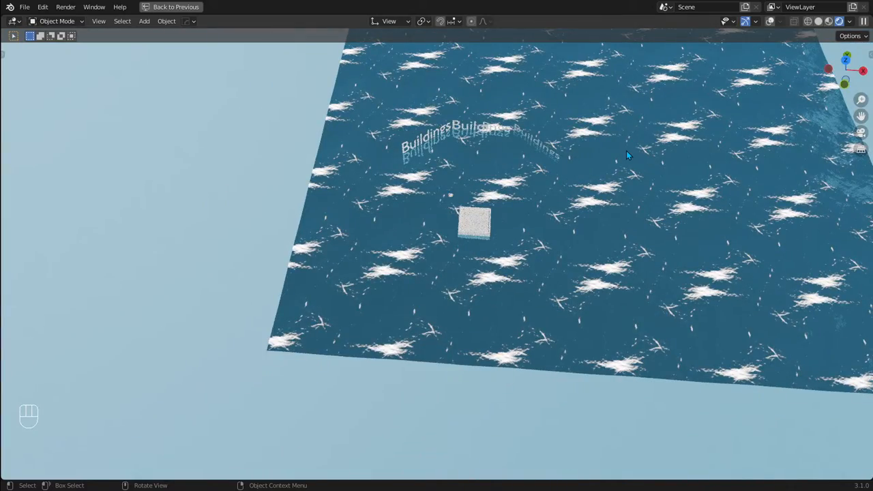
key(KP_0)
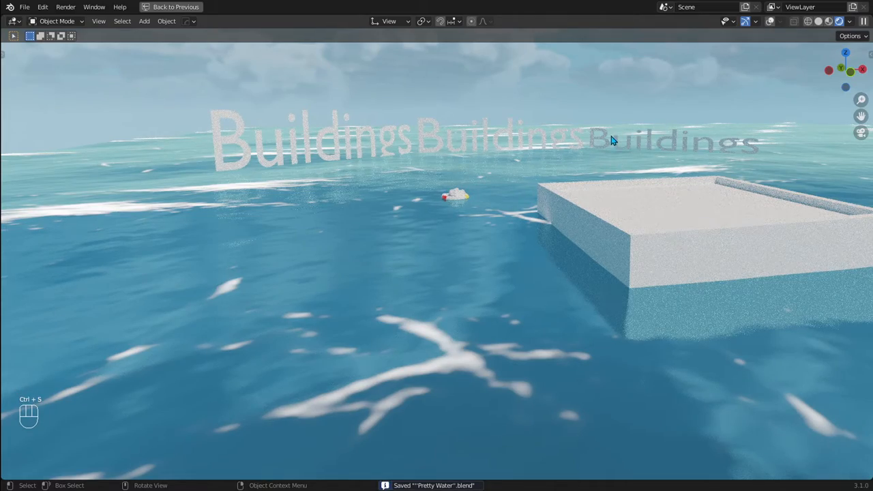
shift+middle_drag(525, 161, 516, 143)
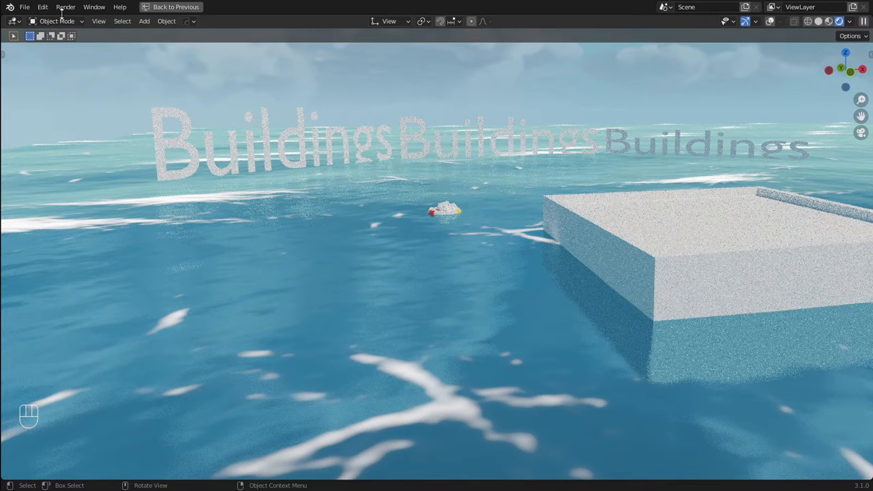
Start a new file with the default cube scene.
click(14, 21)
click(24, 7)
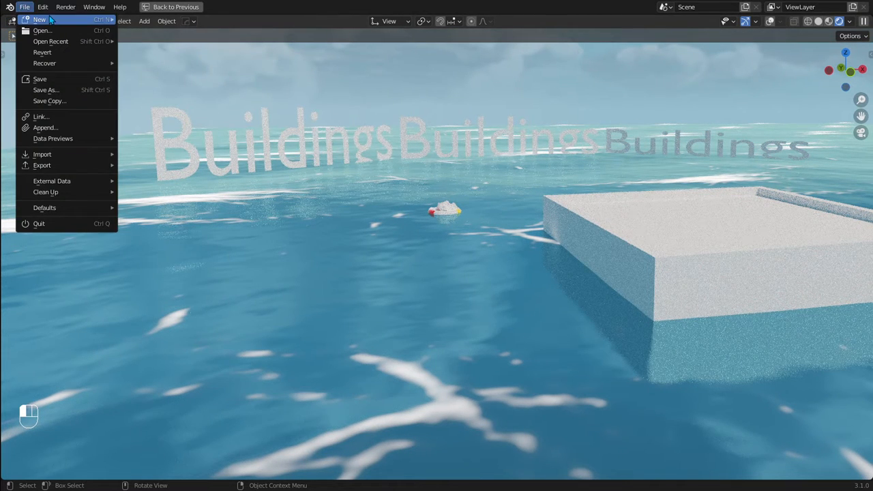
mouse_move(116, 20)
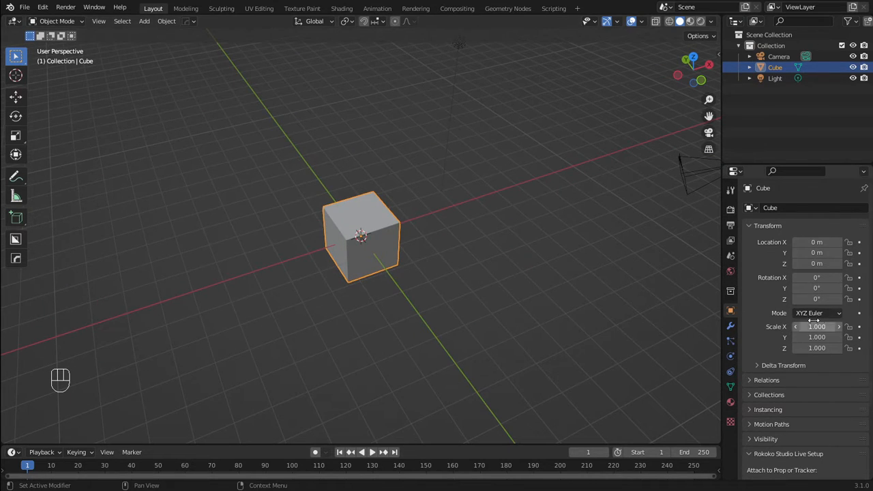
Add an Ocean modifier to the default cube.
click(731, 326)
click(804, 208)
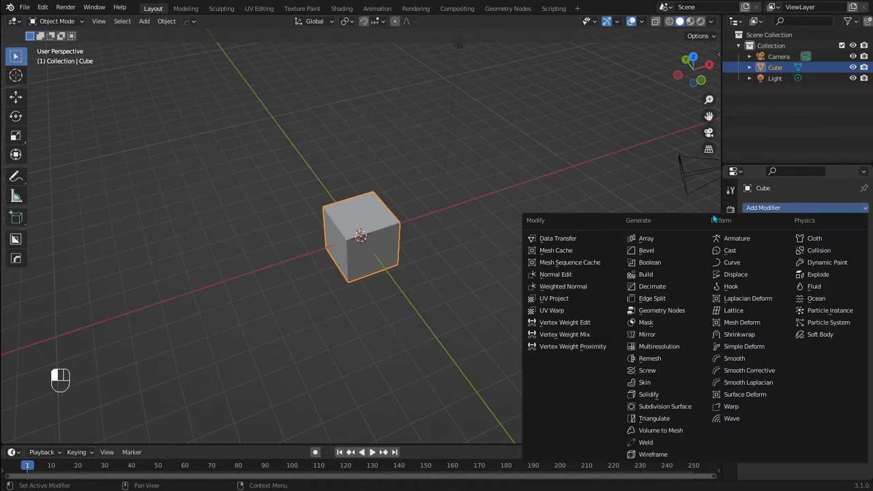
click(822, 298)
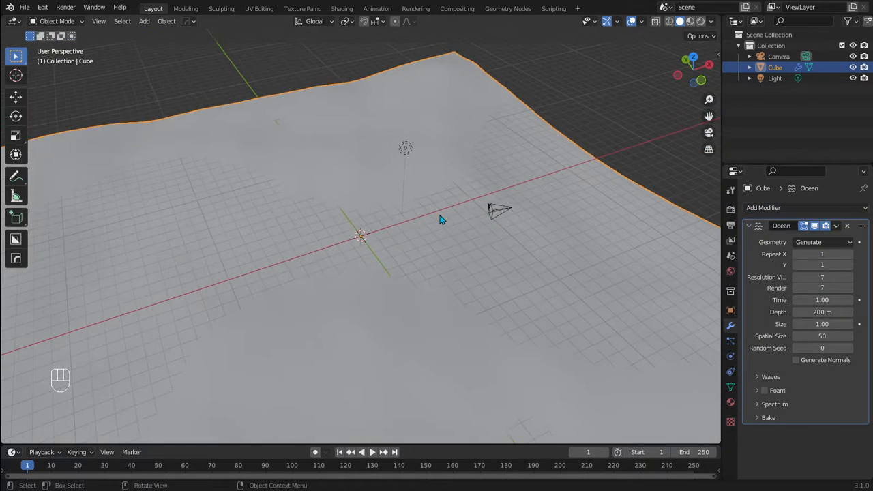
Set the Ocean modifier's viewport and render resolution to 15.
middle_drag(440, 219, 479, 201)
middle_drag(440, 172, 448, 214)
key(semicolon)
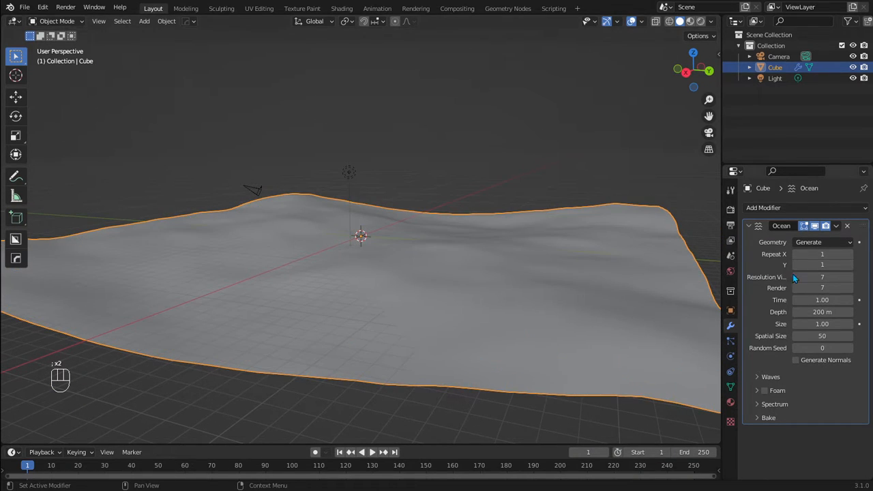
click(817, 277)
text(15)
key(Return)
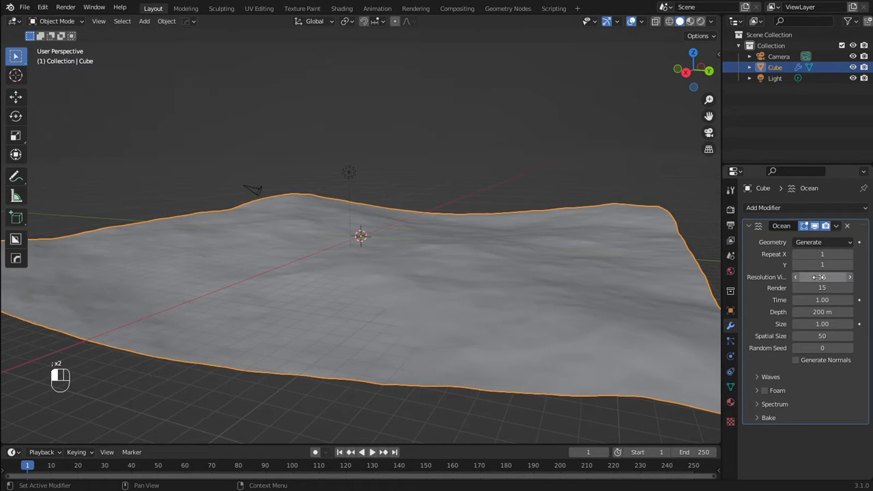
Set the Ocean modifier's wave scale to 0.340 and check the wave height from the side.
middle_drag(487, 210, 595, 264)
click(771, 378)
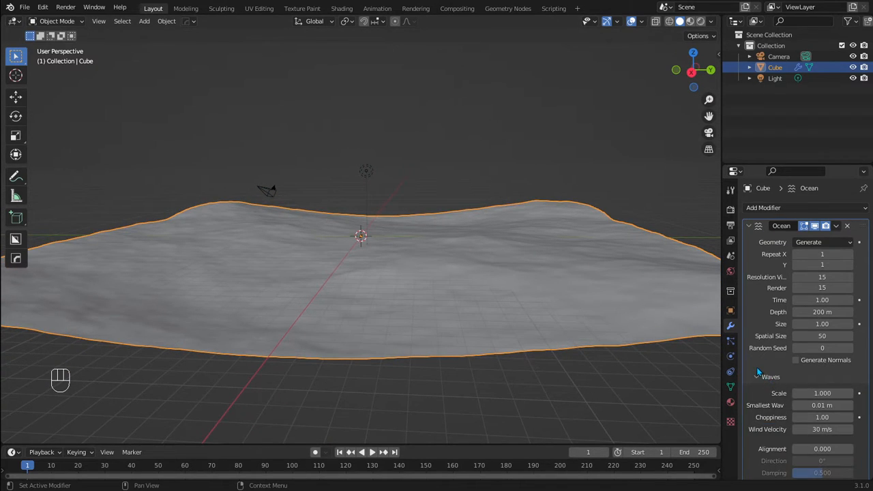
scroll(757, 372, down, 2)
shift+drag(822, 349, 764, 348)
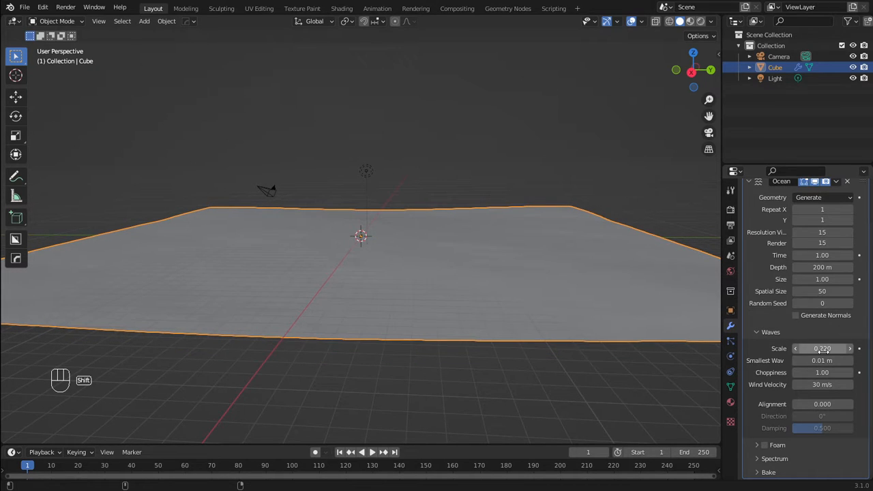
shift+drag(823, 350, 849, 350)
scroll(542, 273, down, 2)
middle_drag(541, 273, 546, 272)
key(KP_3)
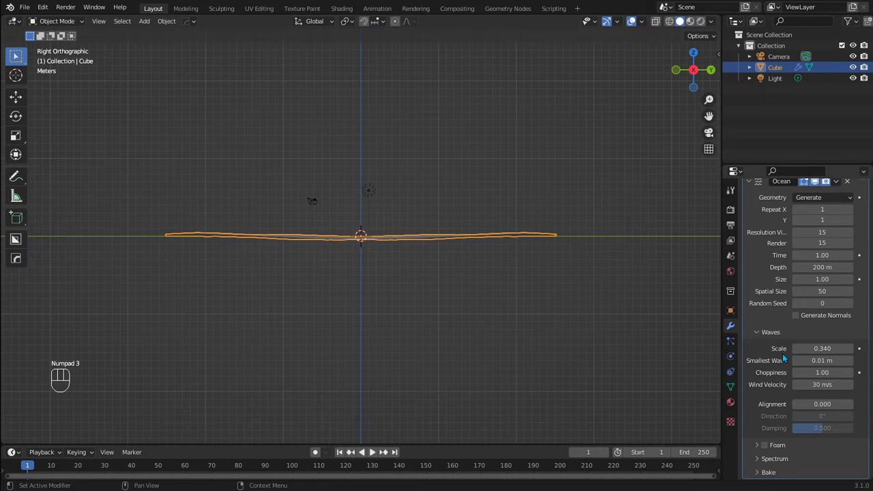
middle_drag(545, 240, 578, 221)
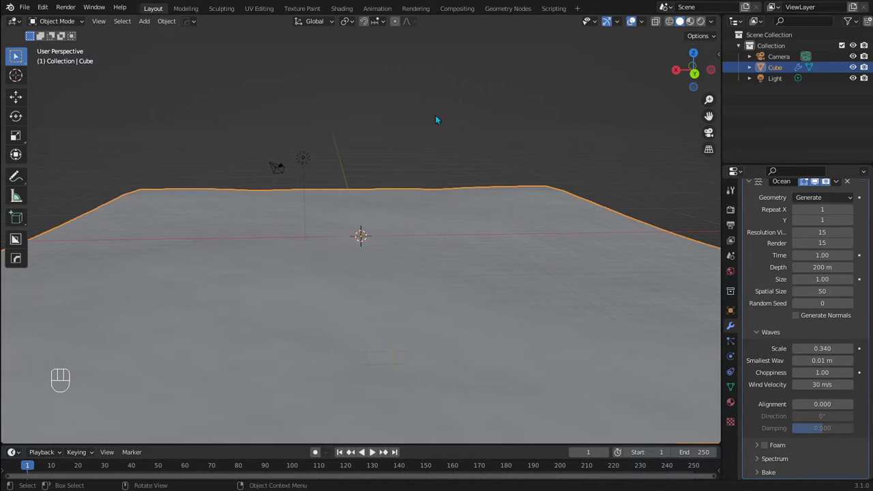
Switch to the Shading workspace and set the render engine to Cycles with GPU Compute as the device.
click(343, 8)
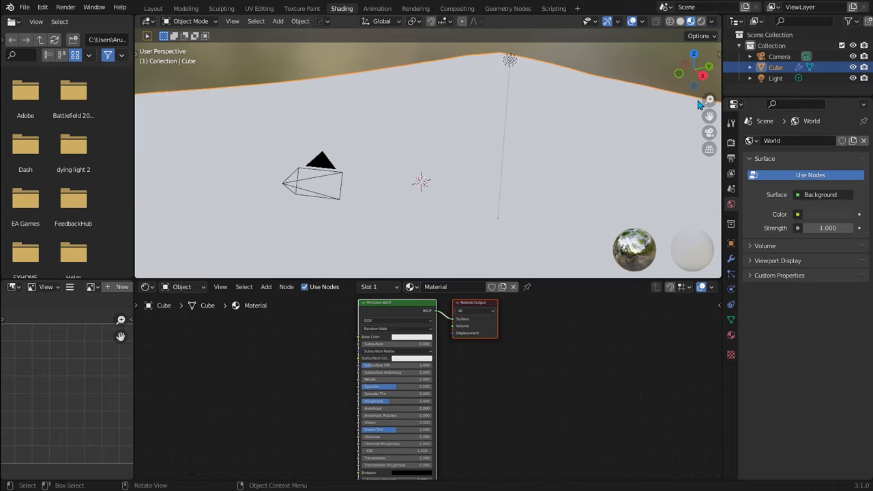
click(731, 141)
click(816, 142)
click(820, 146)
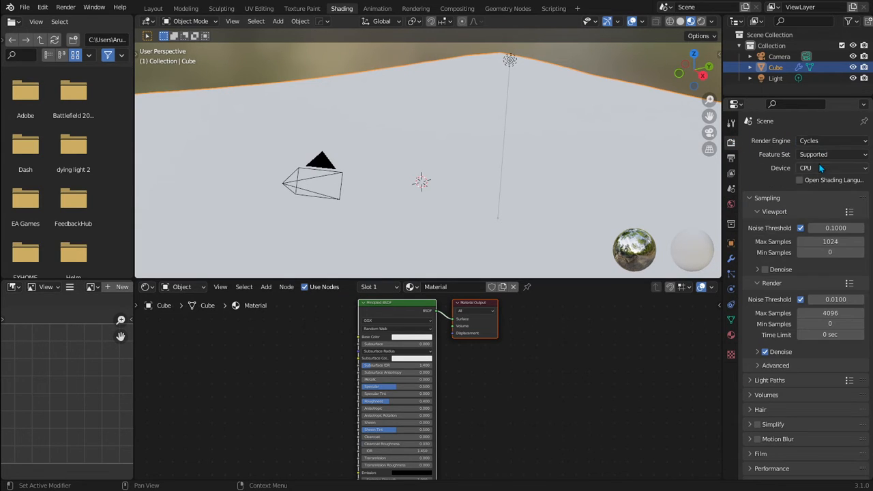
click(819, 164)
click(803, 162)
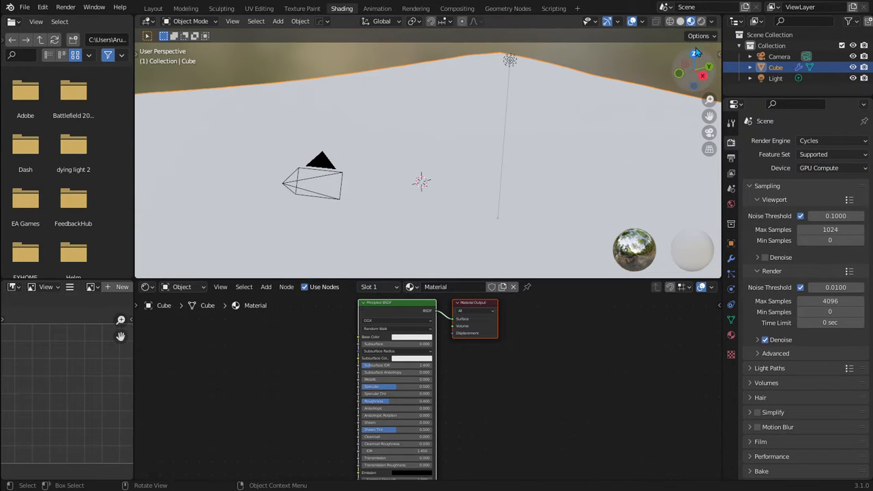
Show the ocean plane with rendered viewport shading.
click(700, 21)
scroll(493, 129, down, 3)
middle_drag(493, 129, 509, 105)
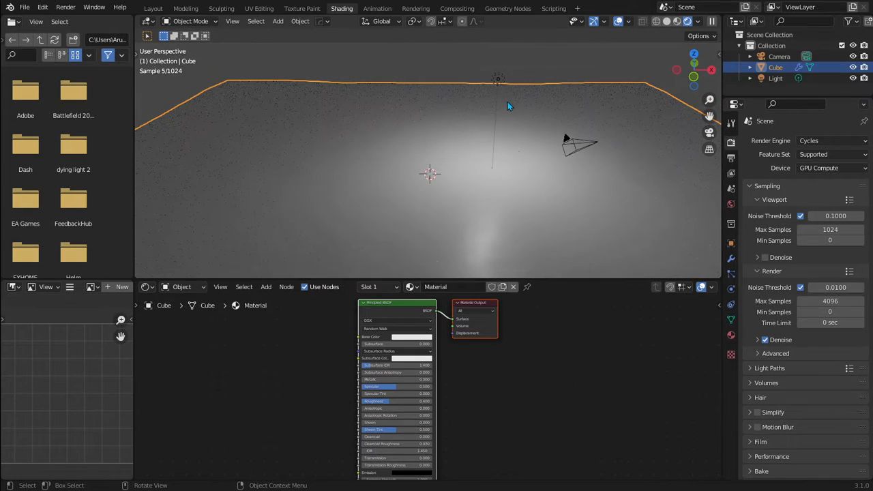
Change the scene's light to a Sun light.
click(498, 79)
click(502, 83)
click(500, 81)
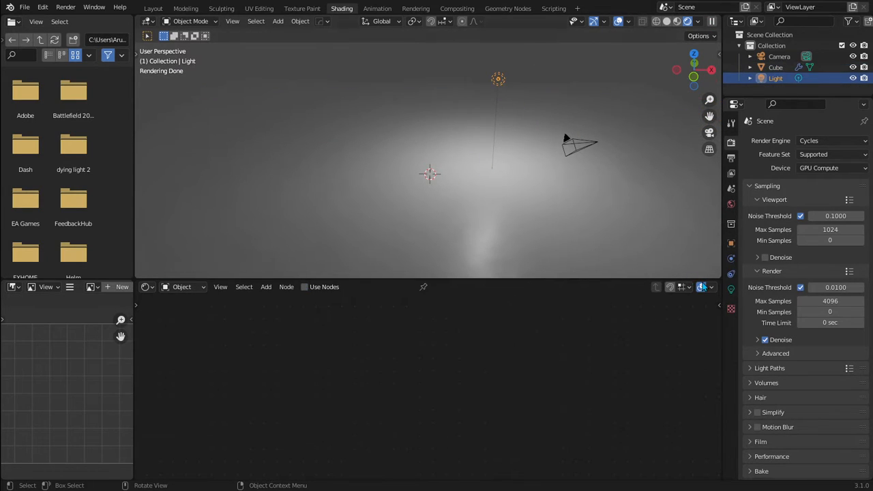
click(730, 288)
click(791, 189)
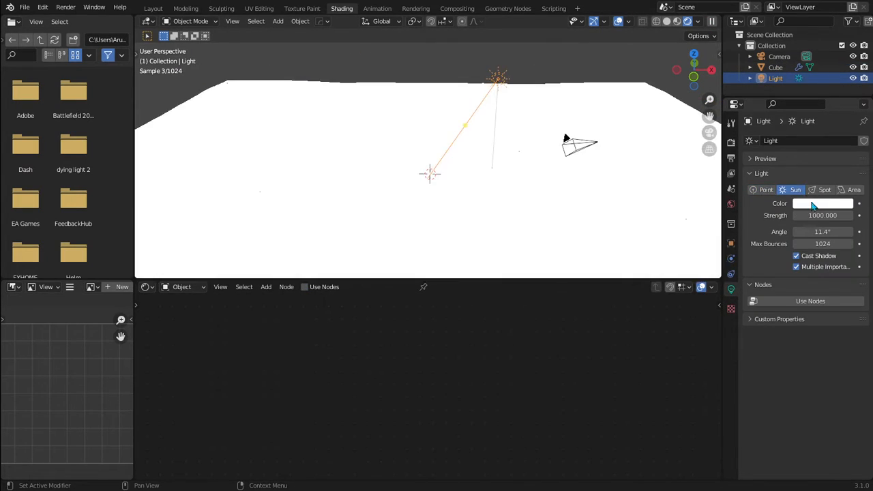
Set the sun light's strength to 7 and give it a pale warm cream colour.
click(821, 216)
text(7)
key(Return)
click(836, 204)
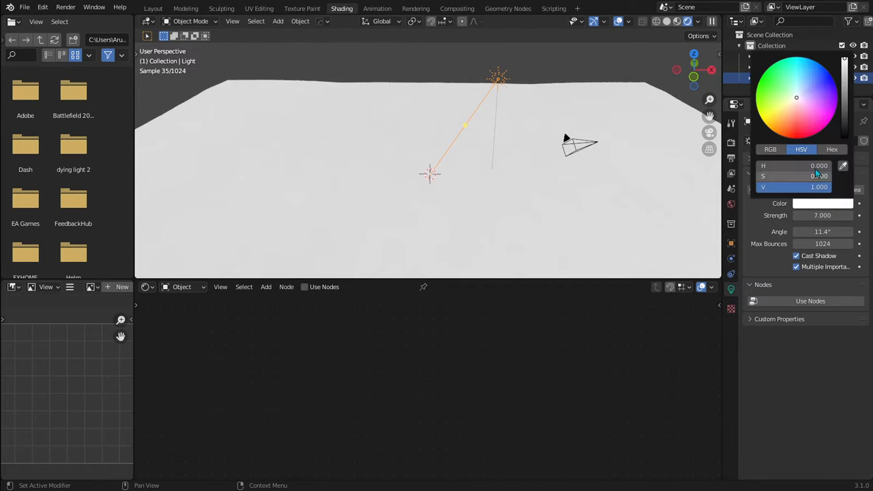
drag(794, 98, 793, 101)
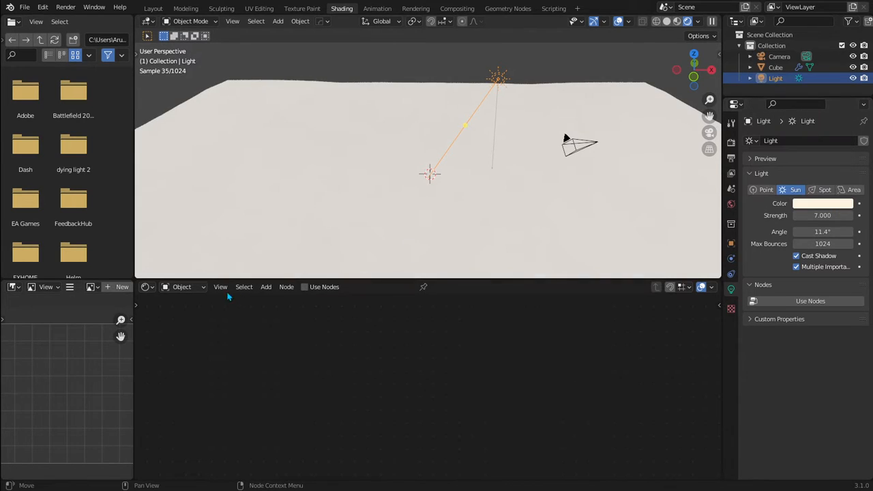
Show the World shader nodes and add an Environment Texture node in front of the Background node.
click(183, 287)
click(191, 311)
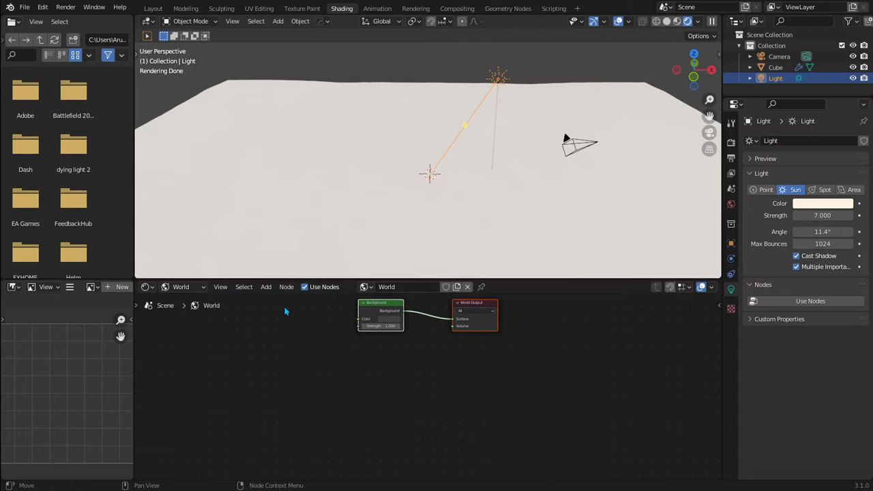
key(Home)
key(shift+a)
click(452, 334)
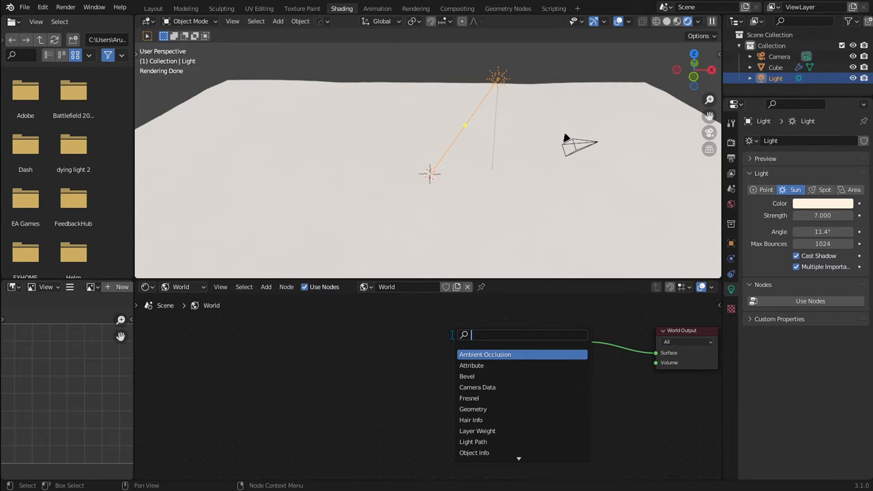
text(env)
key(Return)
click(386, 347)
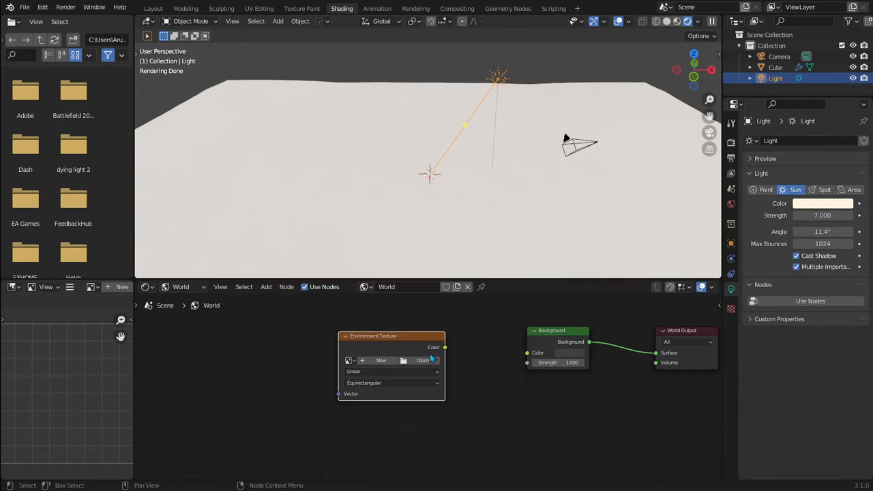
Load the image vrb_vr_skydayplaza_alb.png from the images folder into the Environment Texture node.
click(420, 361)
scroll(223, 334, down, 1)
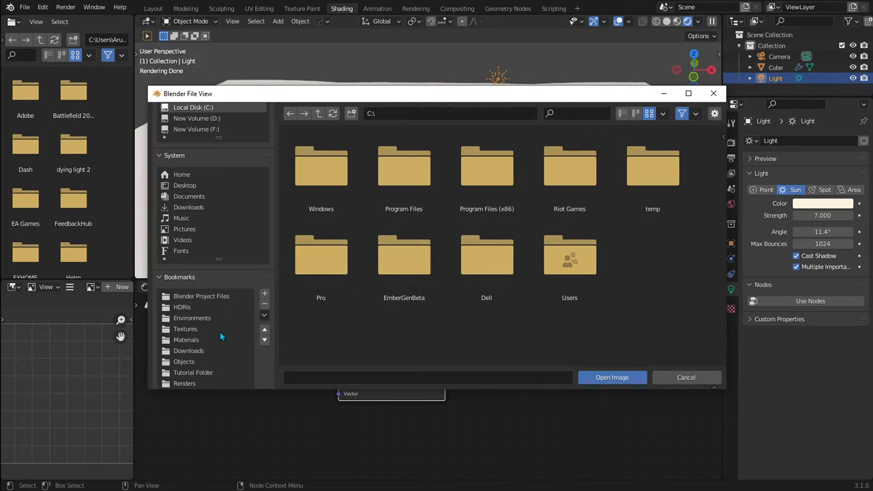
scroll(266, 304, down, 4)
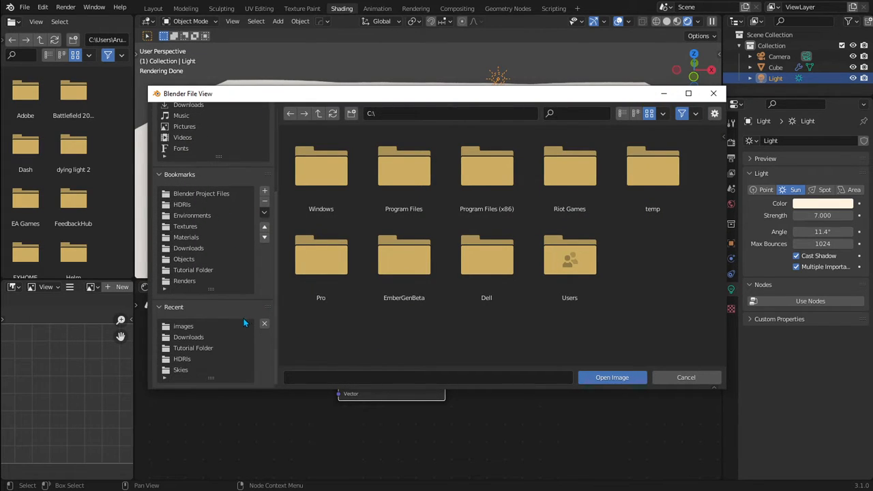
click(200, 326)
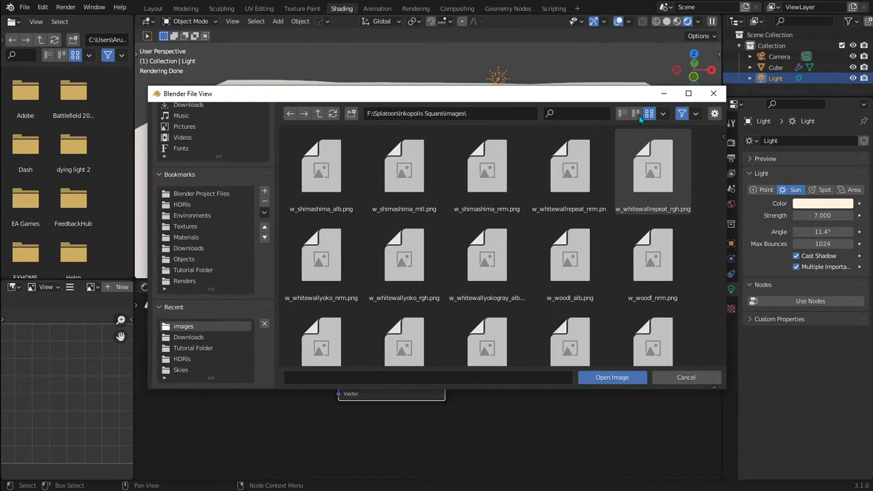
text(vr)
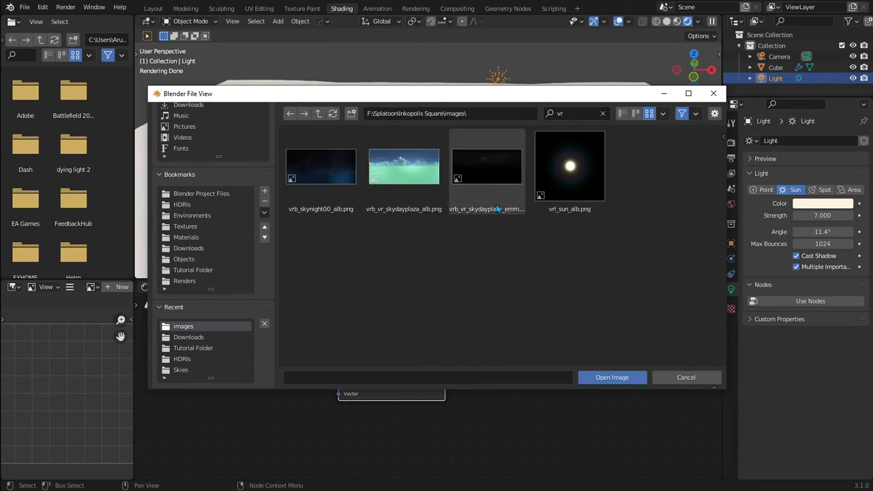
double_click(399, 183)
Connect the sky texture's Color output to the Background node's Color input and check the sky around the ocean.
middle_drag(444, 313, 433, 343)
drag(434, 378, 516, 384)
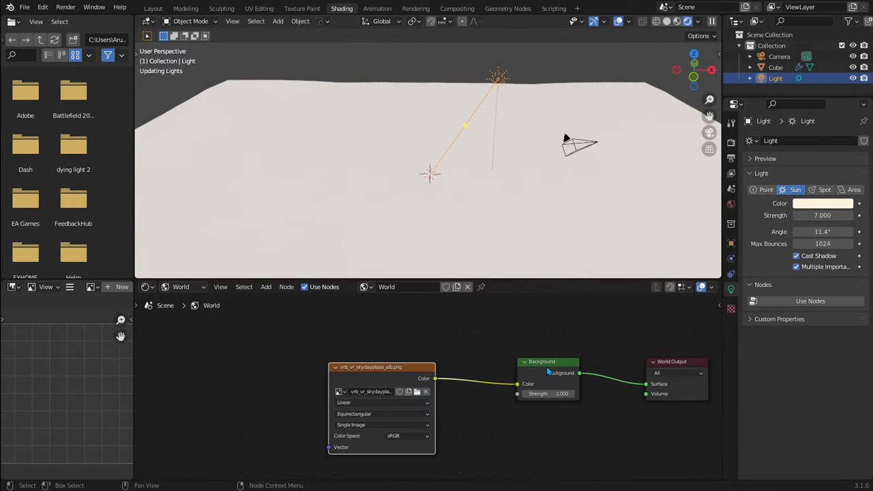
scroll(455, 198, down, 6)
middle_drag(455, 198, 440, 249)
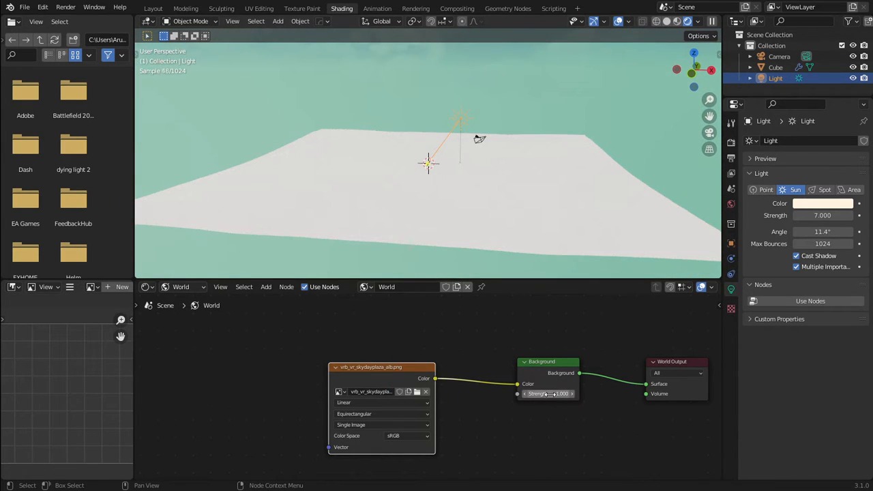
Set the sky texture node's interpolation to Cubic and move the node away from Background to leave room between them.
key(Escape)
scroll(429, 386, up, 2)
click(390, 406)
click(389, 379)
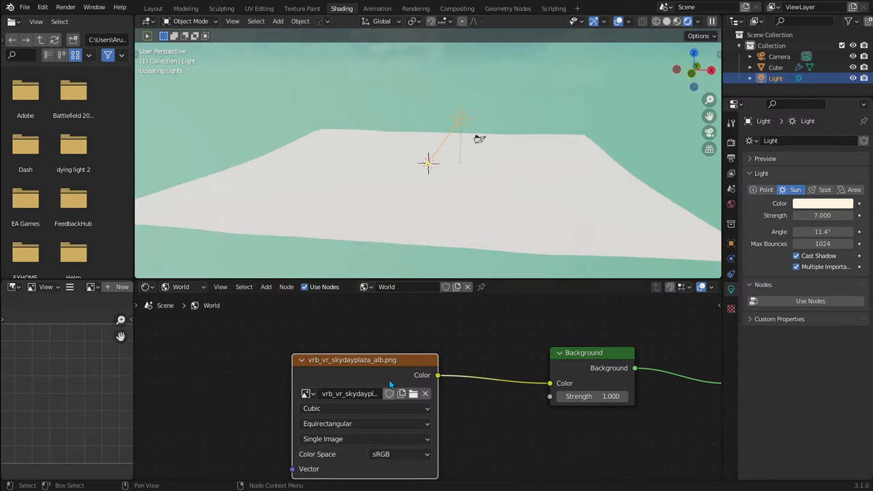
drag(402, 374, 310, 362)
scroll(341, 382, down, 2)
middle_drag(436, 204, 536, 178)
scroll(389, 353, up, 3)
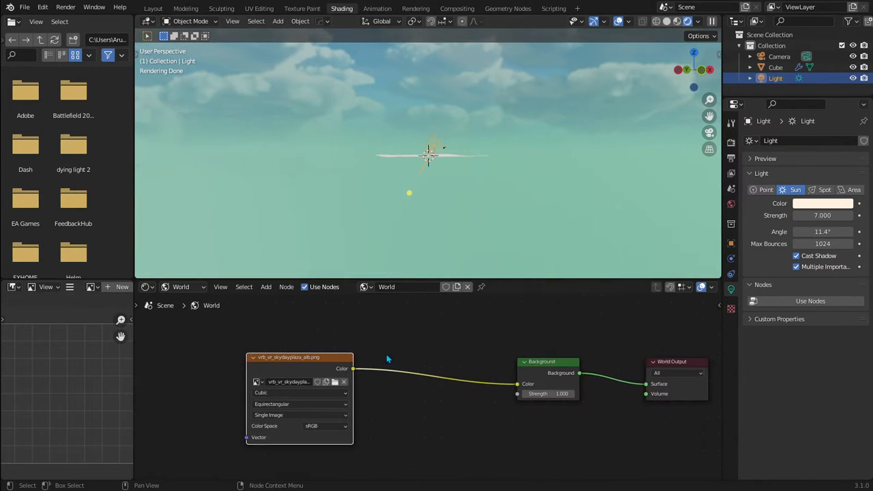
Insert a MixRGB node between the sky texture and Background nodes and set its blending mode to Hue.
key(shift+a)
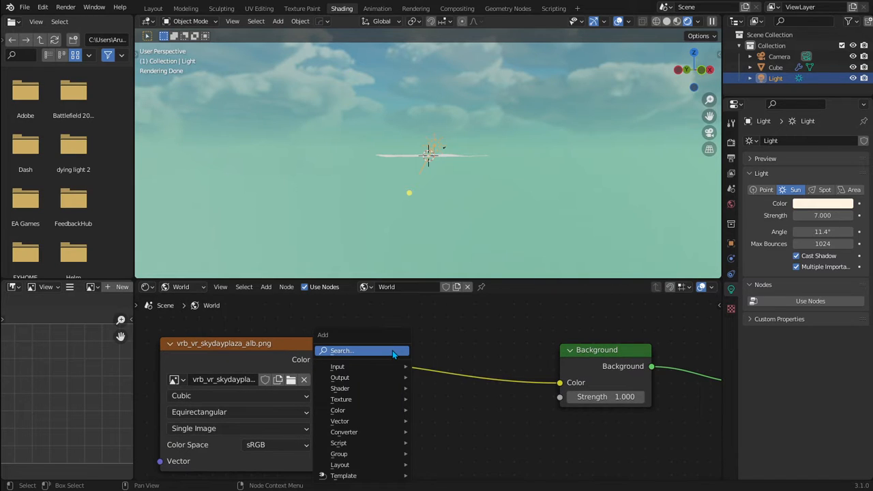
click(392, 351)
text(mi)
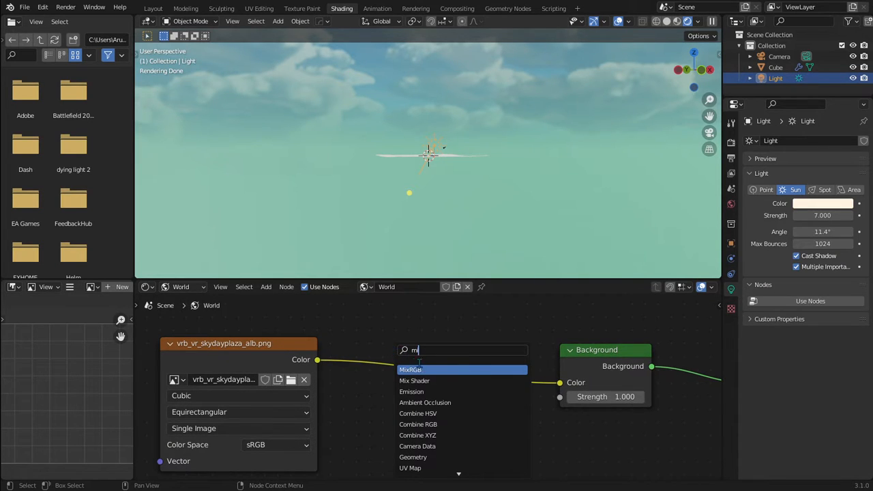
key(Return)
click(444, 364)
click(450, 373)
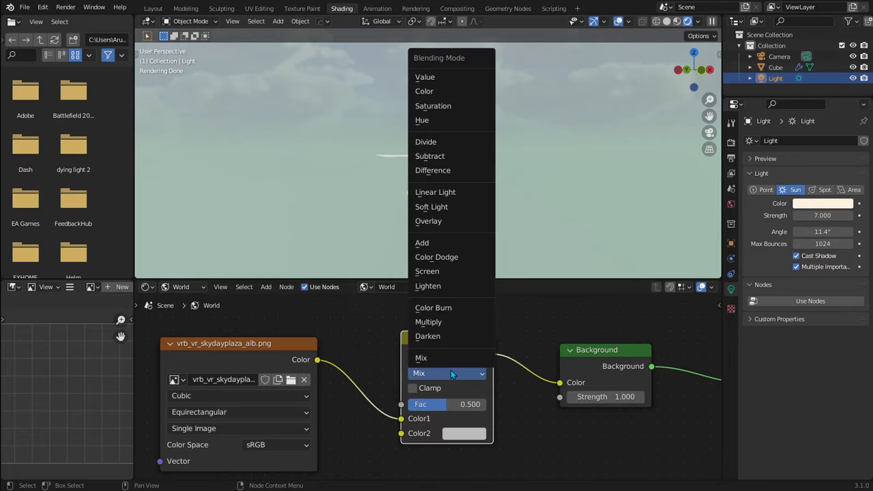
key(u)
click(439, 373)
key(h)
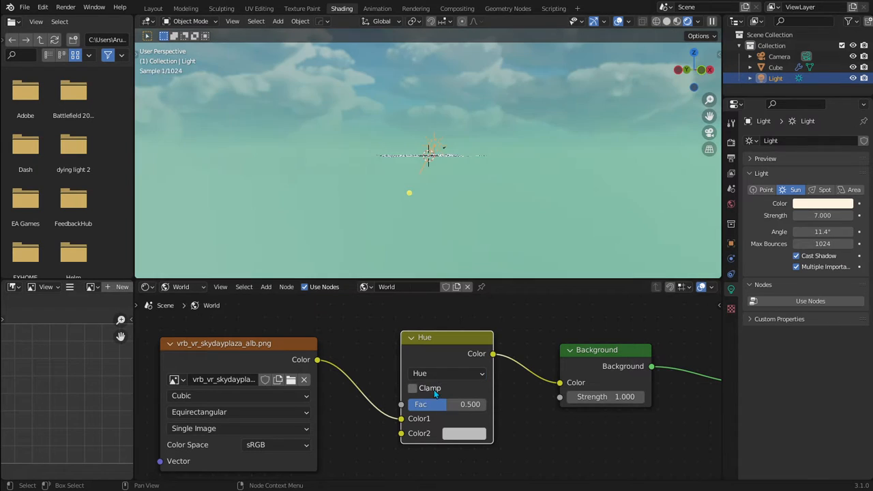
Set the Hue node's factor to 1.000 and its Color2 to the copied bright blue [0.000000, 0.536595, 1.000000, 1.000000].
drag(434, 403, 539, 408)
key(super+v)
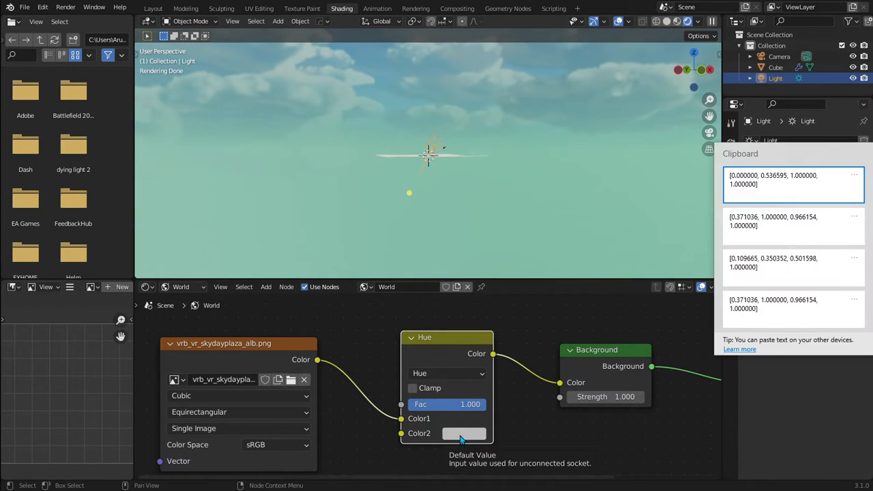
click(786, 262)
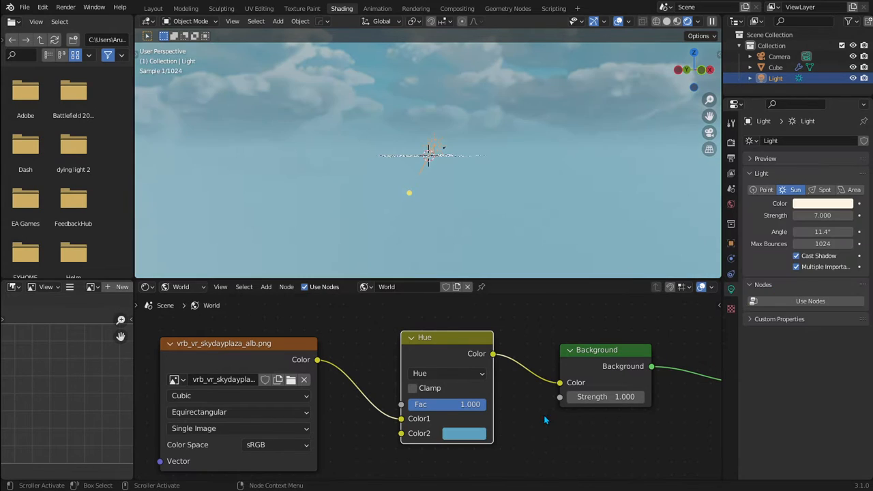
key(super+v)
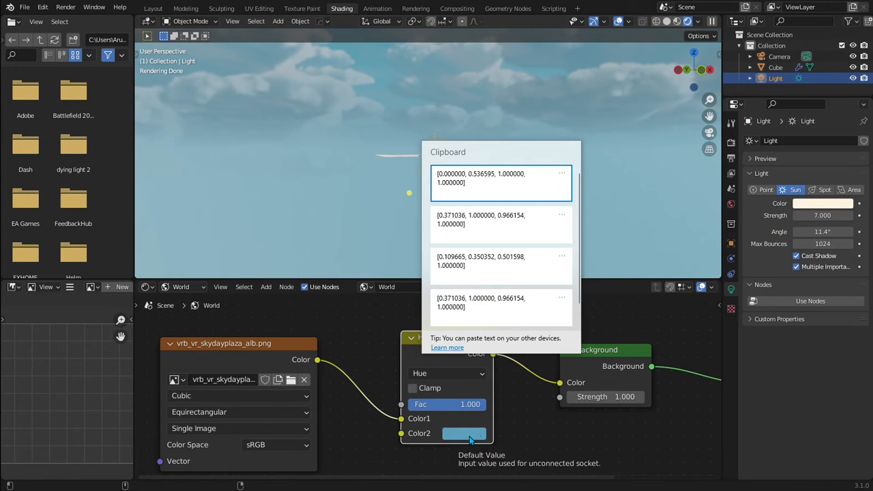
click(507, 236)
key(super+v)
click(490, 194)
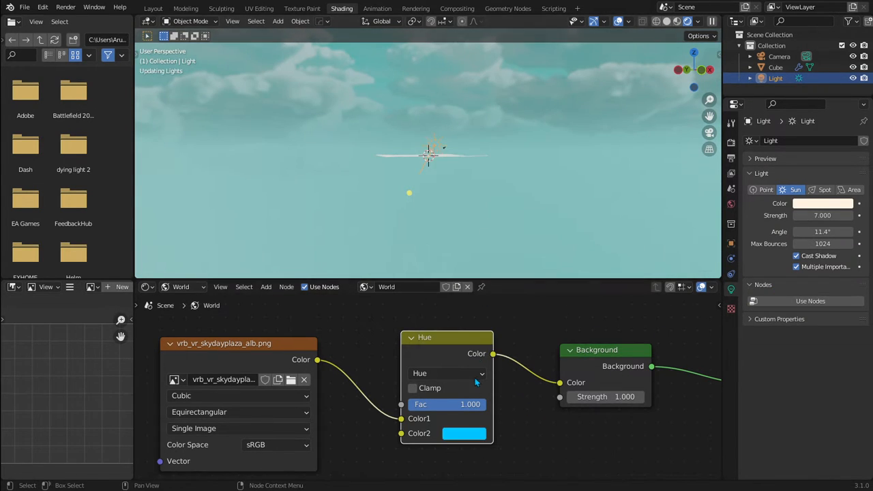
Select the ocean object, show its material nodes and delete the Principled BSDF node.
mouse_move(454, 181)
middle_down()
mouse_move(405, 150)
mouse_move(305, 150)
mouse_move(477, 129)
mouse_move(450, 156)
mouse_move(442, 189)
middle_up()
key(KP_0)
click(442, 189)
scroll(442, 195, down, 3)
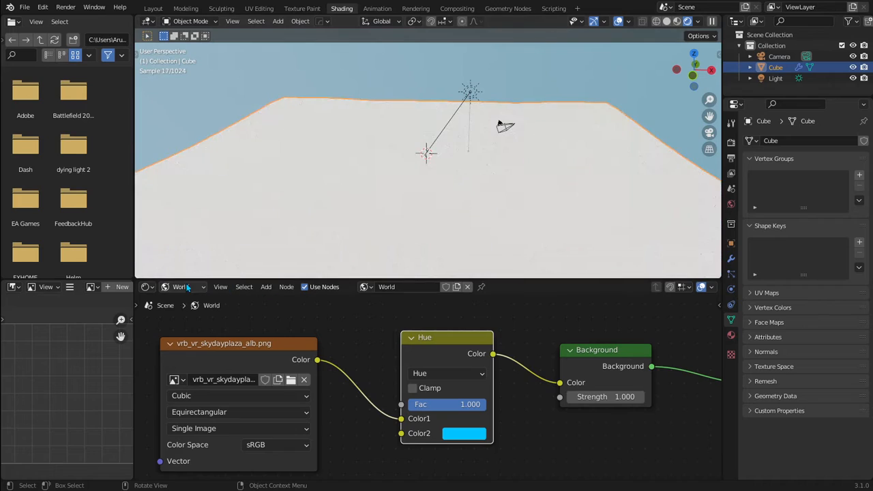
click(181, 286)
click(186, 302)
scroll(413, 240, down, 1)
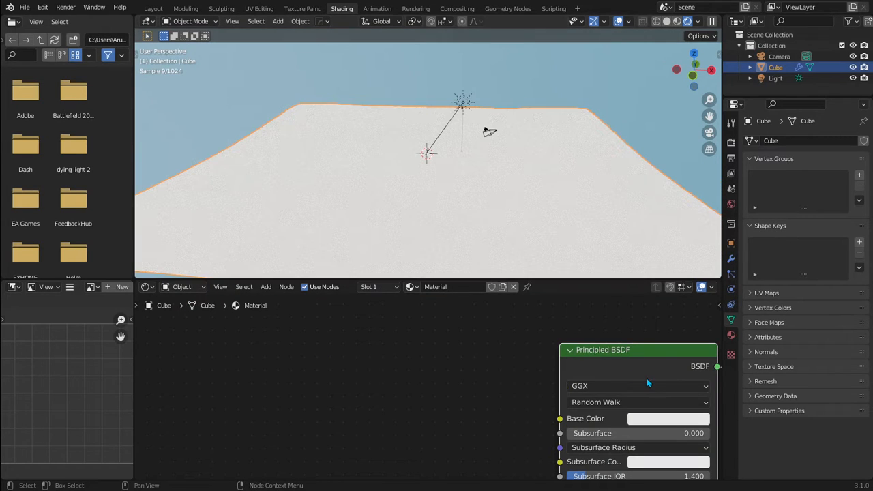
scroll(505, 378, down, 3)
scroll(504, 378, up, 3)
key(x)
scroll(529, 347, down, 2)
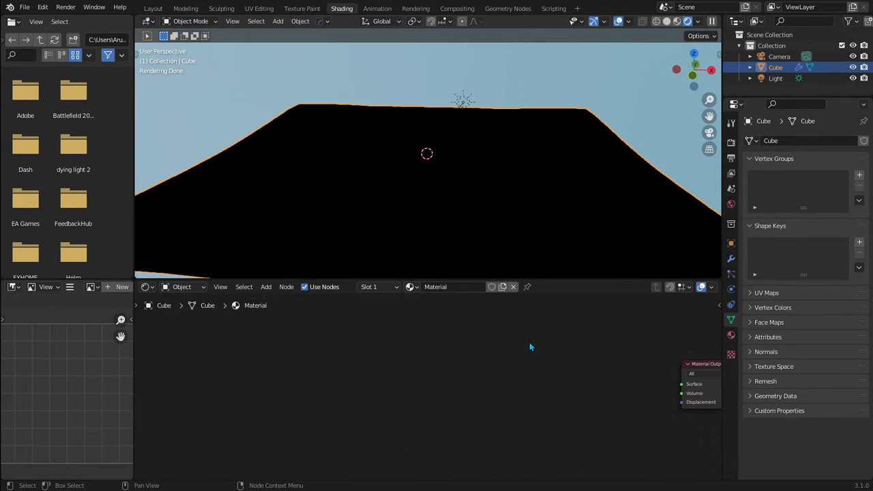
Add a Toon BSDF node and connect it to the Material Output's Surface input.
key(shift+a)
click(492, 343)
text(toon)
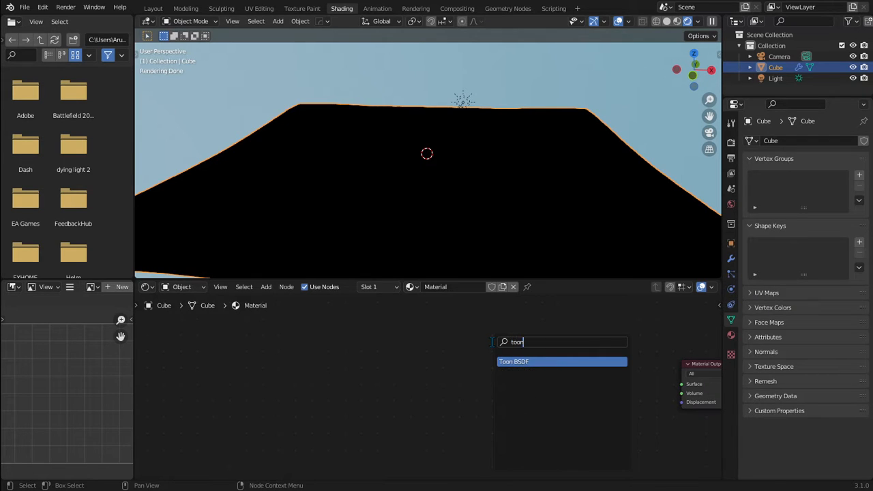
key(Return)
click(494, 345)
ctrl+shift+click(518, 352)
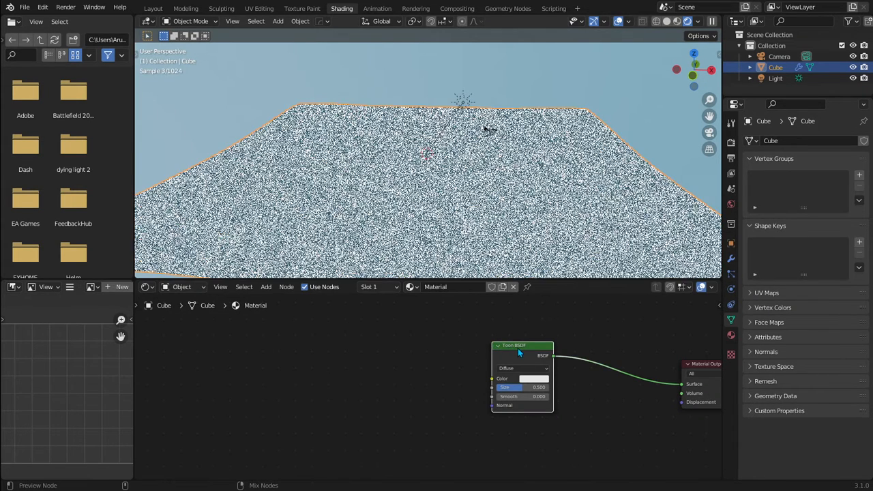
Move the Toon BSDF node away from the Material Output and set its component to Glossy.
drag(502, 351, 422, 361)
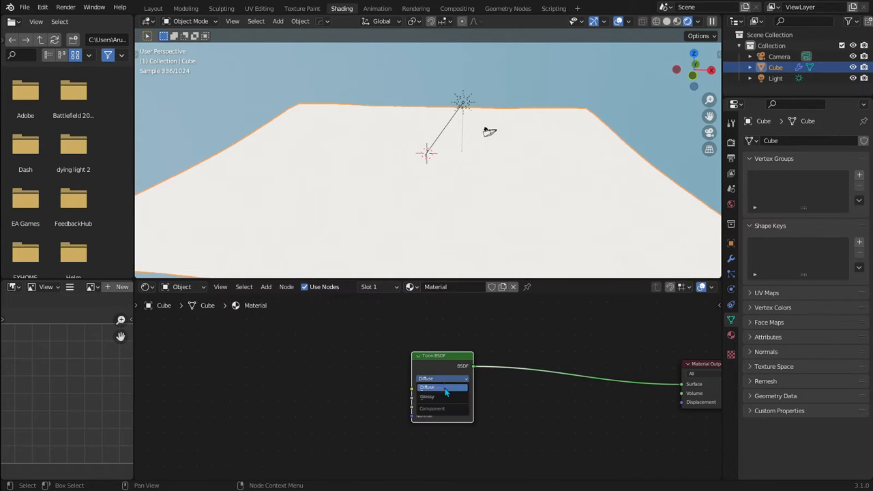
click(442, 397)
middle_drag(474, 153, 338, 204)
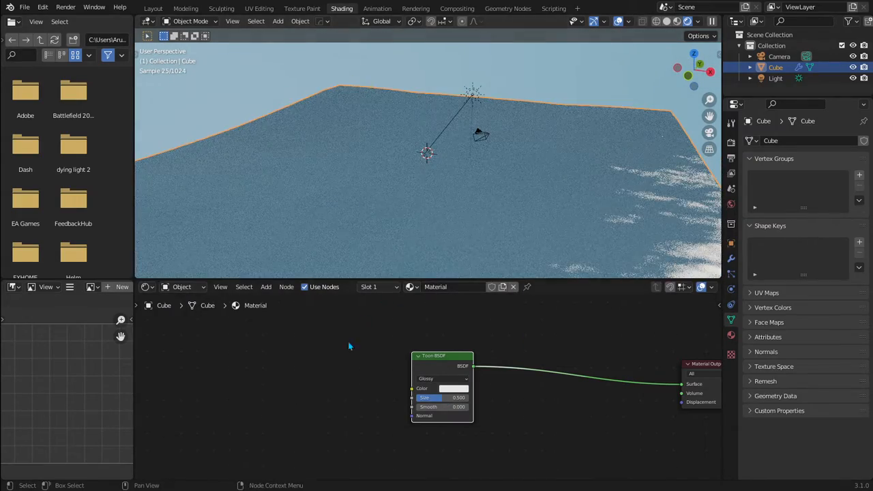
Add a Glossy BSDF node beside the Toon BSDF node for comparison and set its roughness to 0.097.
key(shift+a)
click(335, 352)
text(glos)
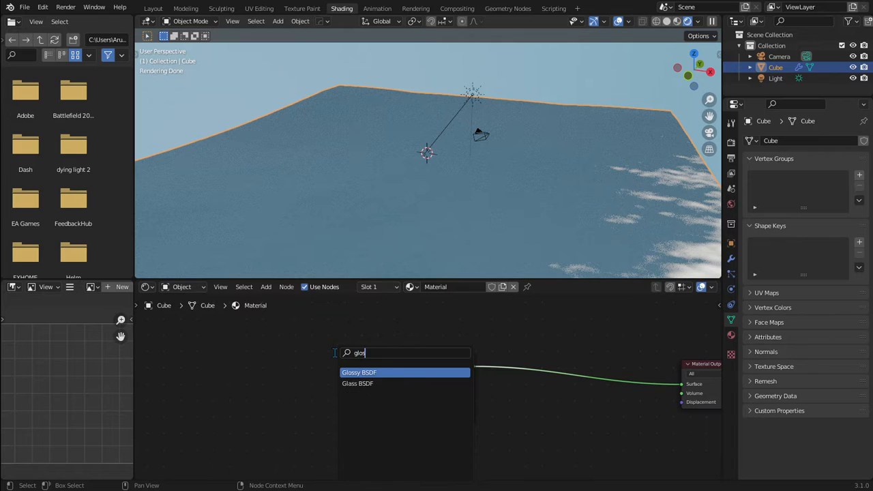
key(Return)
click(292, 350)
scroll(426, 386, up, 2)
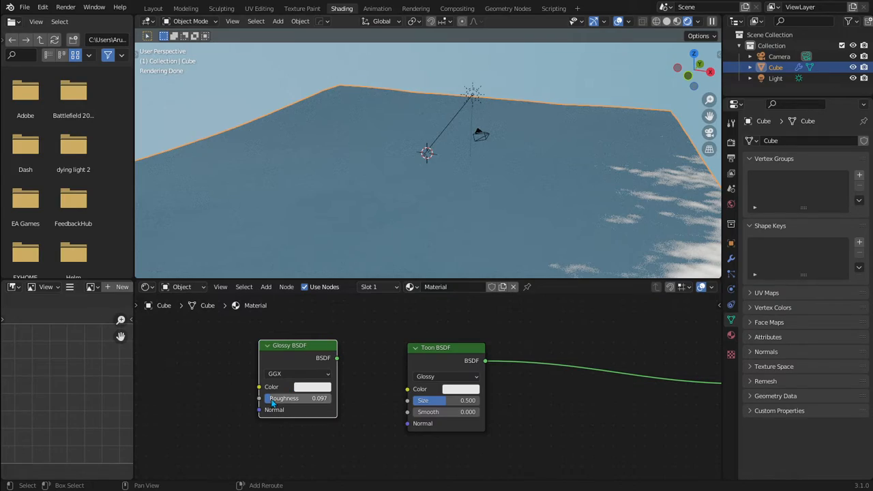
Lower the Toon BSDF's size to 0.013, comparing its reflections with the Glossy BSDF on the ocean surface.
middle_drag(448, 174, 514, 179)
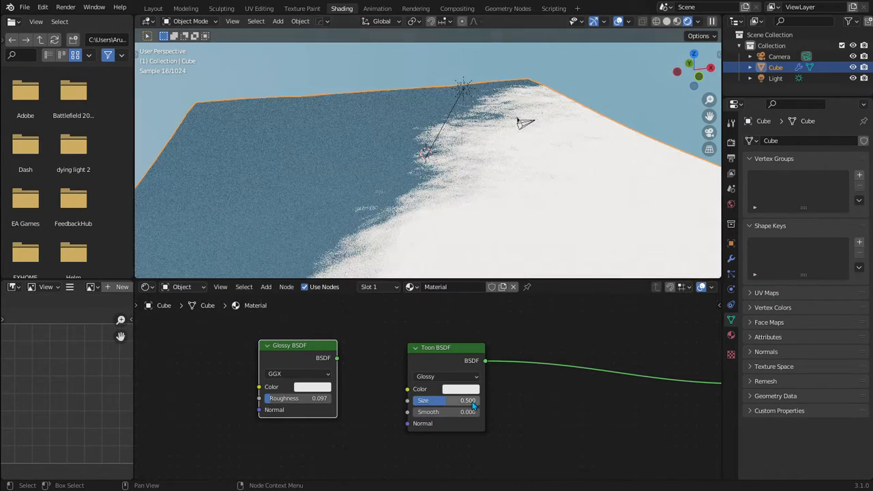
drag(469, 401, 435, 401)
scroll(420, 109, up, 2)
middle_drag(447, 156, 432, 128)
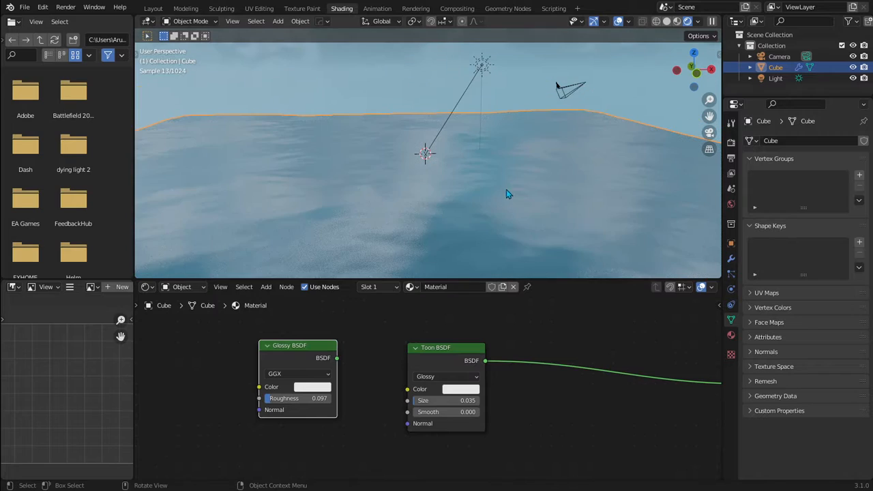
drag(436, 402, 435, 402)
ctrl+shift+click(328, 346)
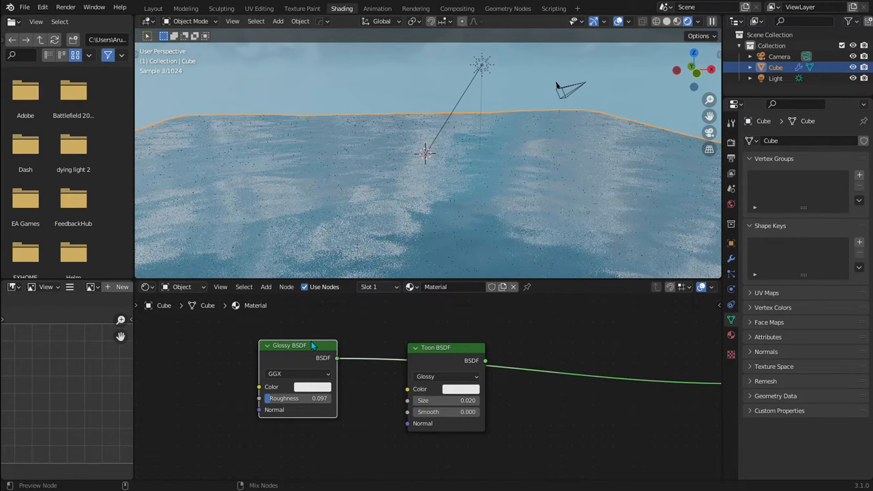
ctrl+shift+click(436, 349)
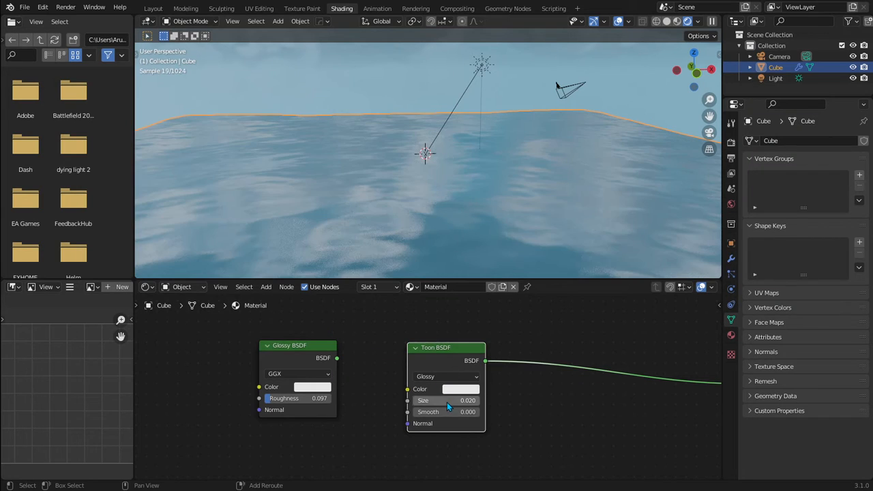
drag(437, 401, 438, 401)
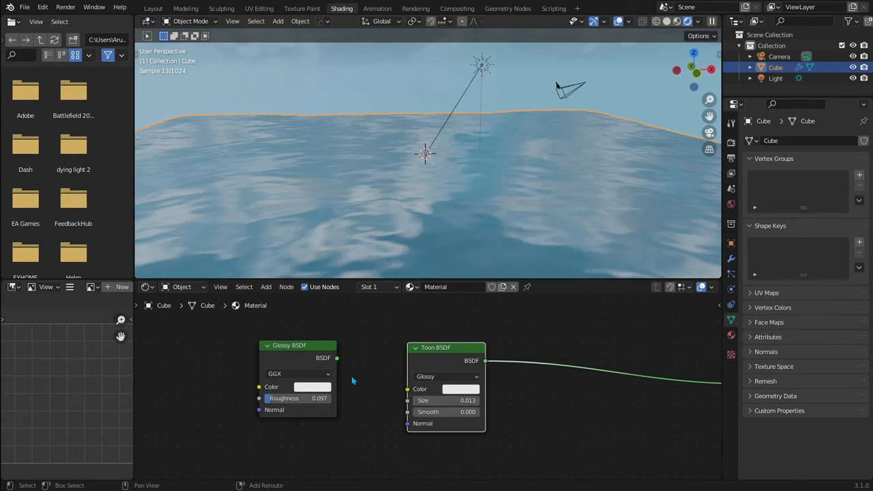
Alternate the material output between the two shaders, ending on the Glossy BSDF, and set its roughness to 0.123.
ctrl+shift+click(294, 352)
ctrl+shift+click(442, 355)
ctrl+shift+click(306, 352)
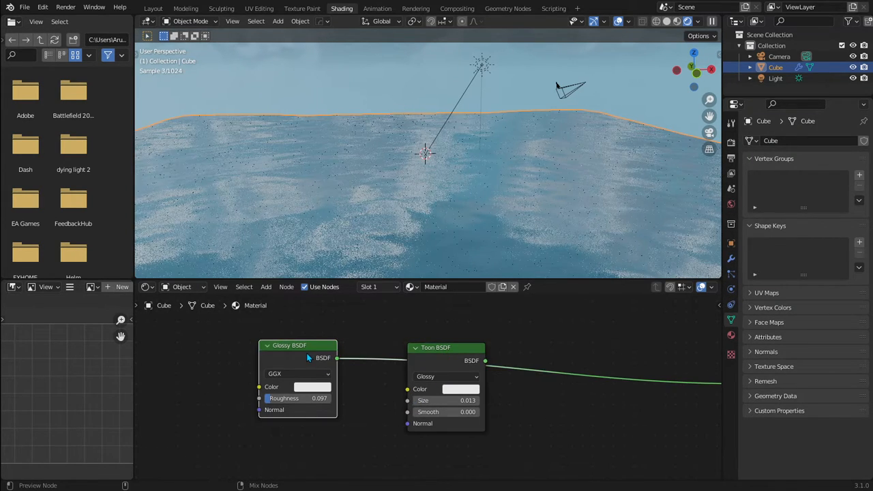
middle_drag(416, 215, 418, 206)
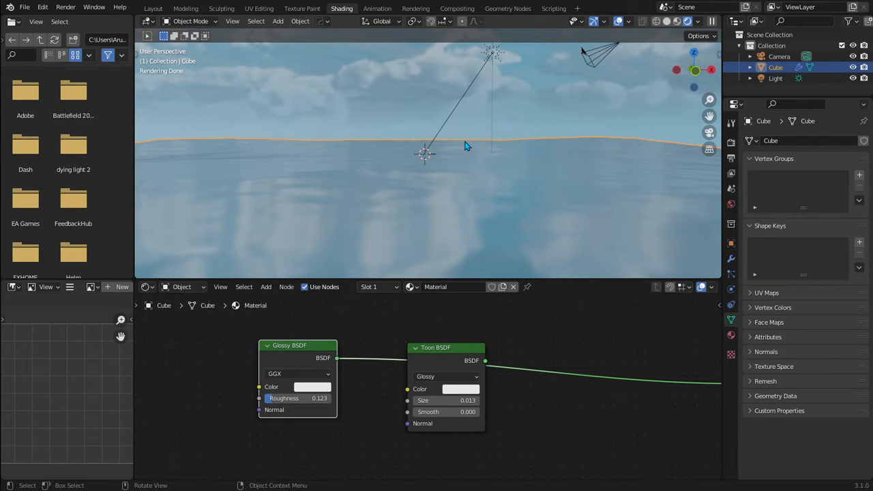
Reconnect the Toon BSDF, try size 0.024, return it to 0.013 and examine the sun's highlight on the water.
ctrl+shift+click(459, 356)
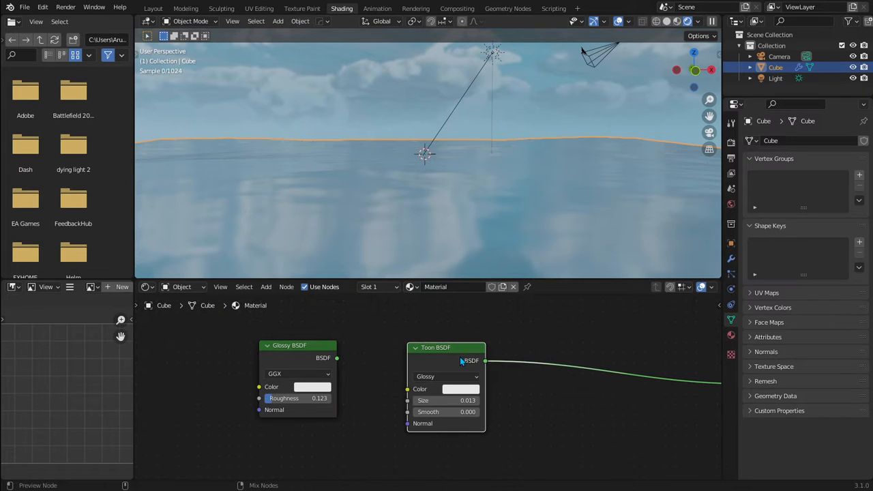
drag(450, 400, 429, 400)
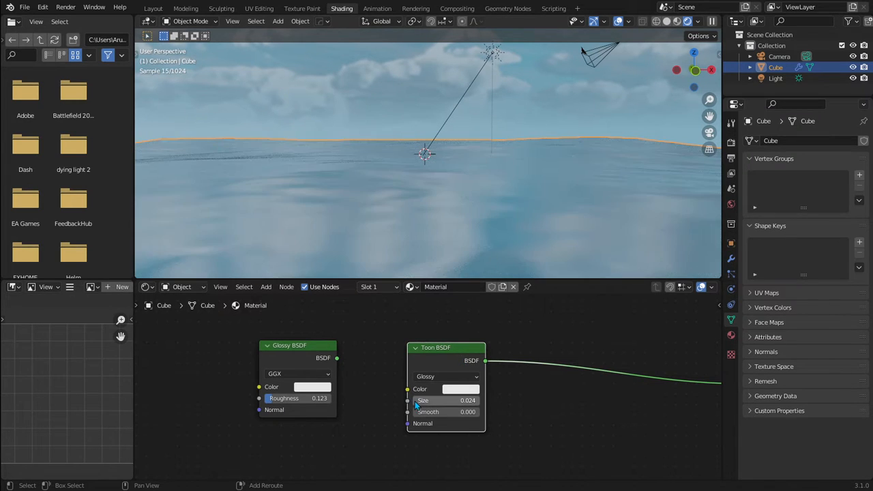
scroll(442, 212, down, 4)
mouse_move(441, 211)
middle_down()
mouse_move(520, 229)
mouse_move(440, 210)
mouse_move(493, 244)
mouse_move(441, 247)
mouse_move(409, 185)
mouse_move(461, 198)
mouse_move(450, 204)
middle_up()
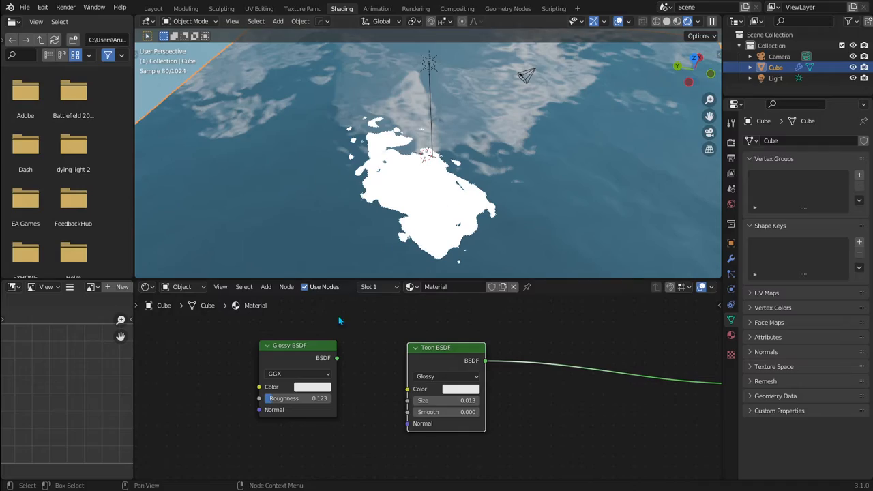
Preview the Glossy BSDF's highlight once more, delete that node and reconnect the Toon BSDF to the Material Output.
ctrl+shift+click(320, 347)
middle_drag(382, 204, 432, 214)
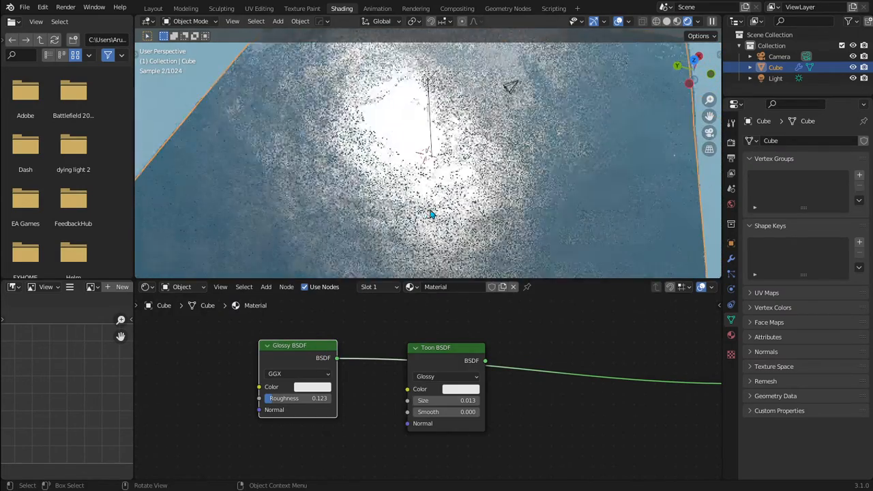
key(x)
ctrl+shift+click(446, 352)
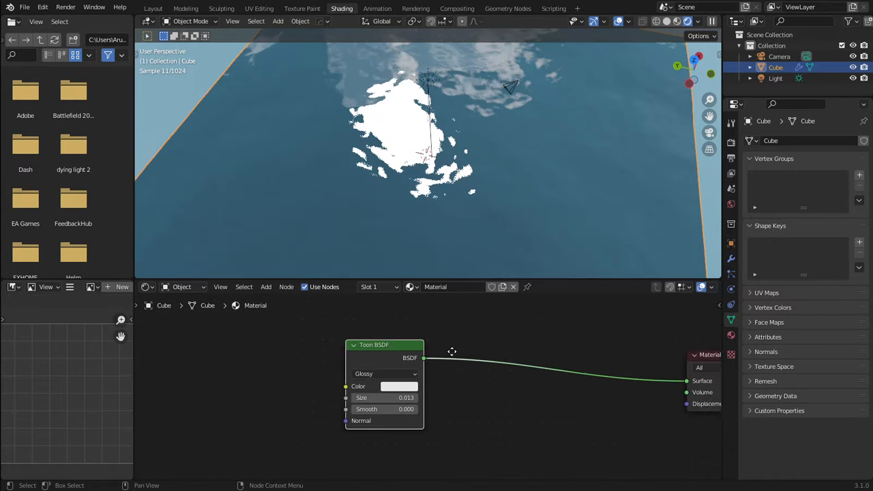
Set the Toon BSDF's color to the copied pale cyan [0.371036, 1.000000, 0.966154, 1.000000] after trying the muted blue.
scroll(452, 352, down, 2)
scroll(399, 397, up, 3)
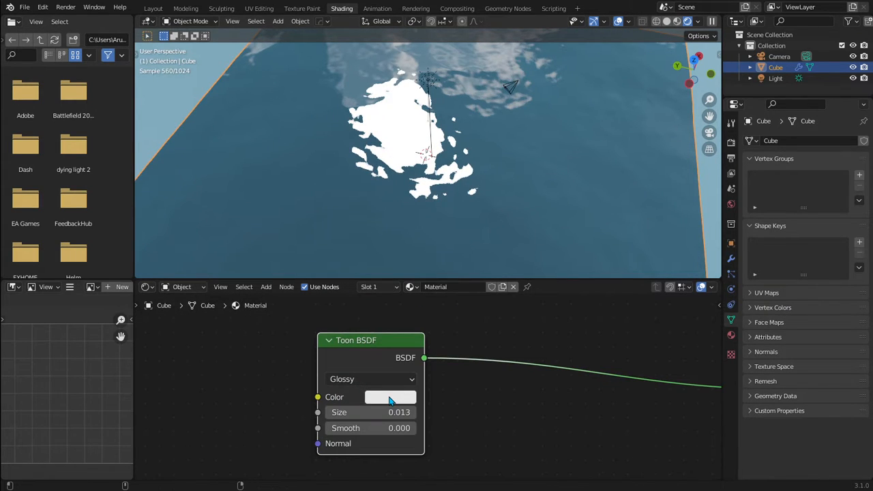
key(super+v)
click(502, 263)
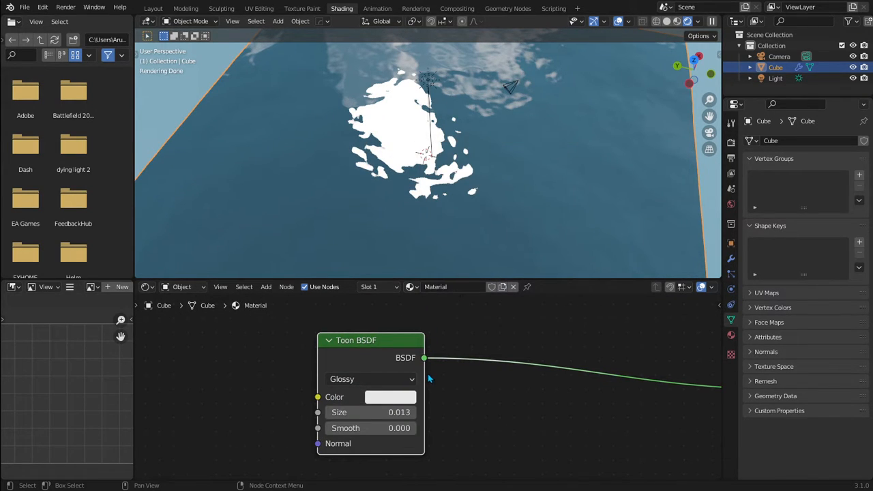
key(super+c)
click(215, 70)
key(super+v)
click(380, 370)
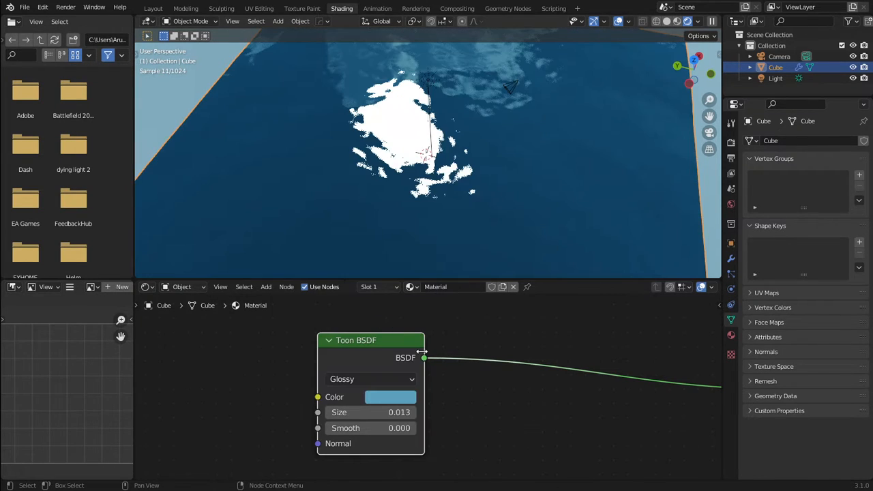
key(super+v)
click(377, 380)
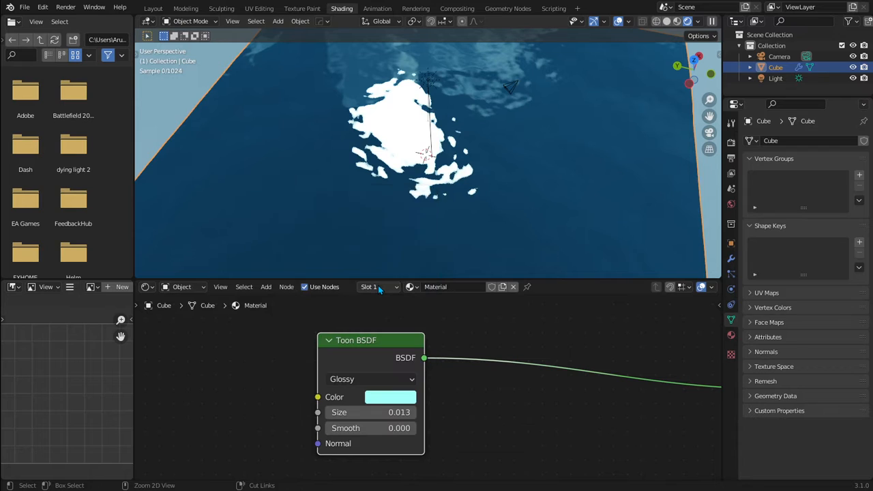
Undo the Toon BSDF's pale cyan color change and examine the water from different angles.
key(ctrl+z)
scroll(431, 362, down, 4)
mouse_move(450, 188)
middle_down()
mouse_move(439, 130)
mouse_move(443, 180)
mouse_move(457, 175)
mouse_move(449, 193)
middle_up()
scroll(440, 343, up, 1)
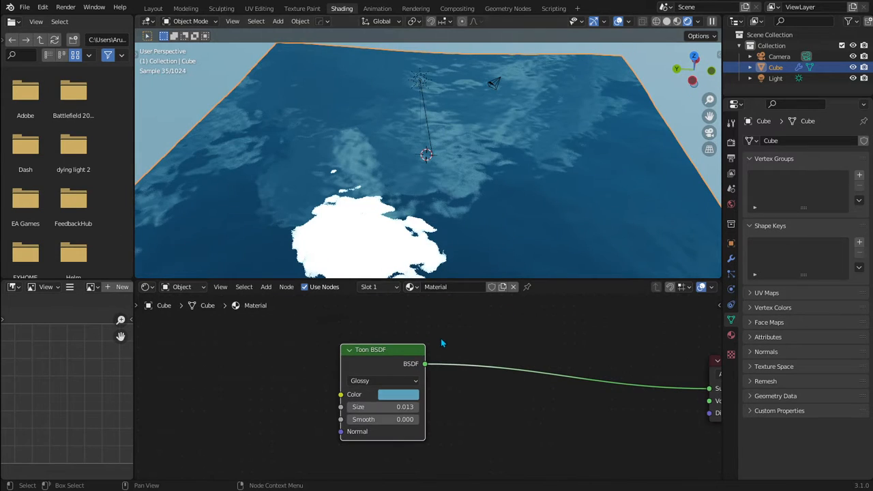
middle_drag(419, 259, 462, 292)
scroll(409, 339, down, 2)
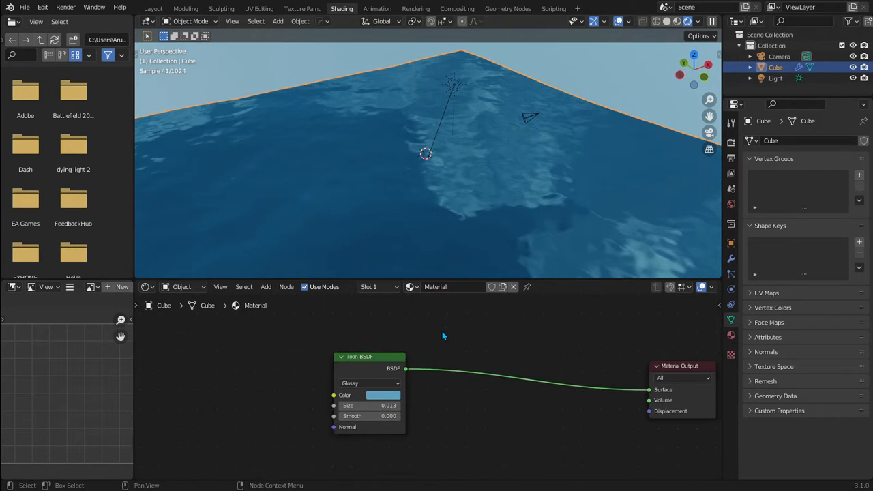
Insert a Mix Shader node between the Toon BSDF and the Material Output.
scroll(442, 336, up, 2)
key(shift+a)
text(mi)
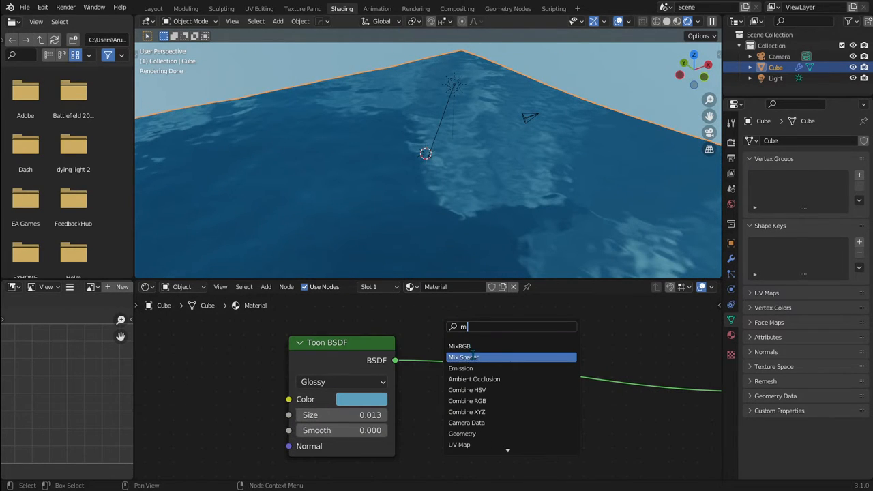
click(470, 357)
scroll(525, 375, down, 3)
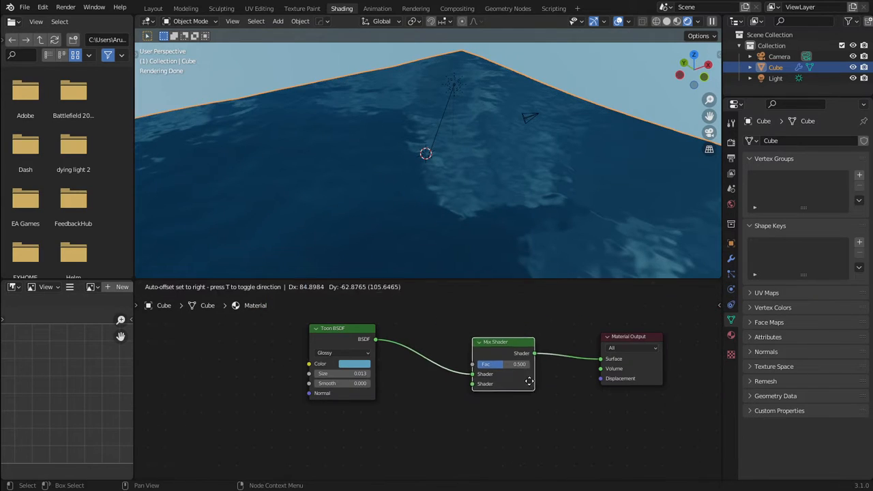
click(530, 381)
Add an Emission node below the Mix Shader and paste the copied pale cyan [0.371036, 1.000000, 0.966154, 1.000000] as its color.
key(shift+a)
text(em)
click(525, 367)
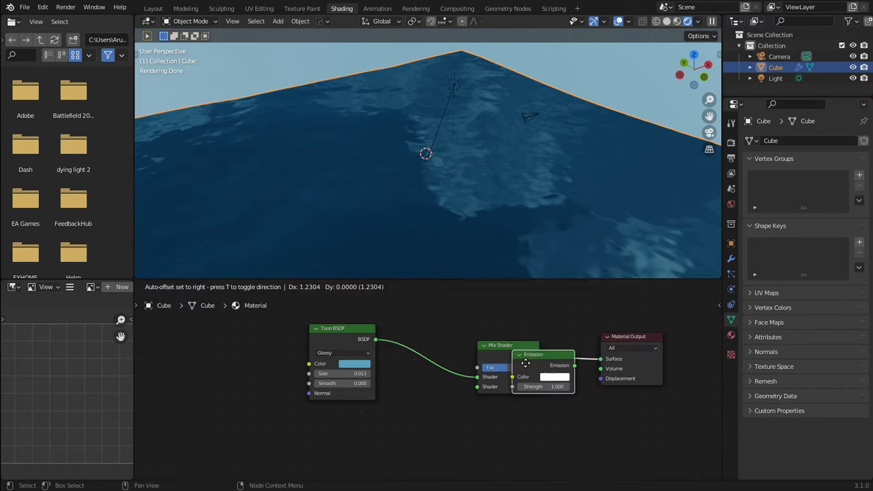
click(568, 386)
key(super+v)
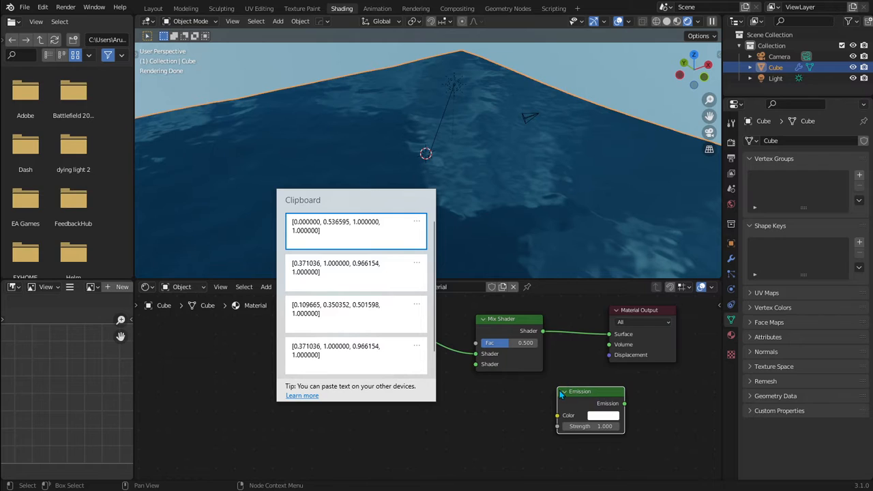
key(Escape)
key(super+v)
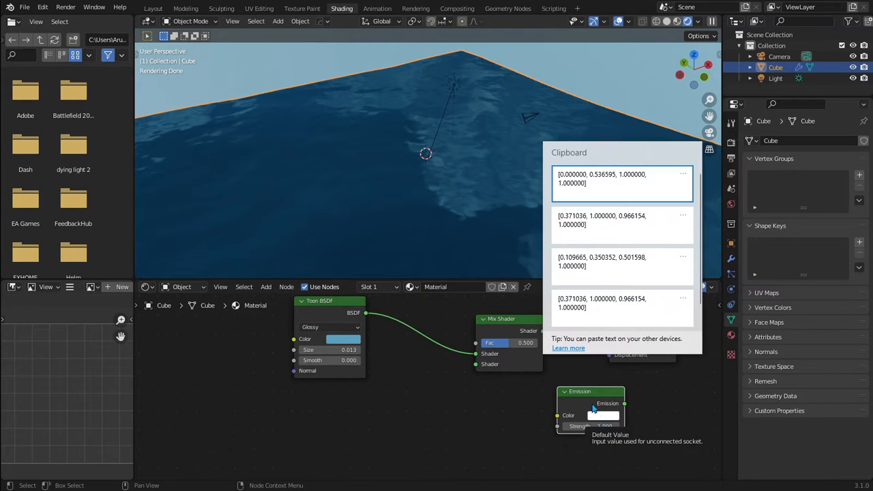
click(614, 185)
Preview the Emission shader, move its node below the Mix Shader and link it to the Mix Shader's second shader input.
scroll(617, 410, up, 1)
ctrl+shift+click(619, 409)
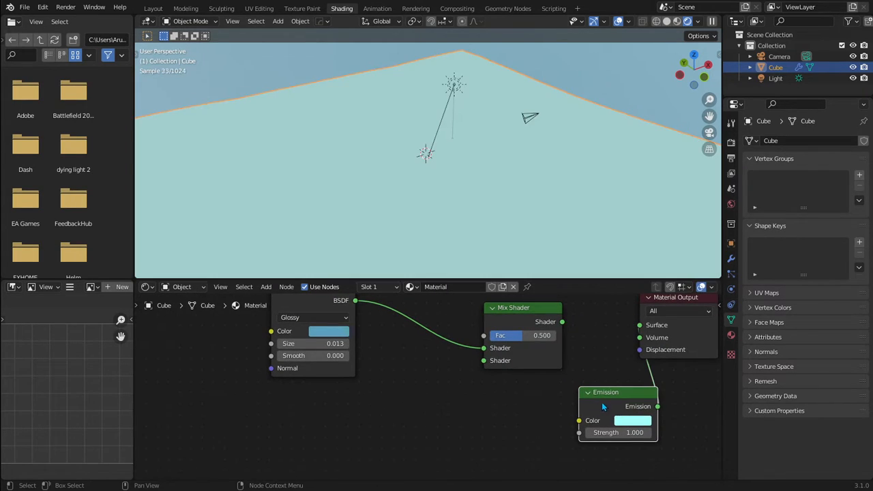
drag(601, 401, 484, 401)
scroll(543, 434, up, 4)
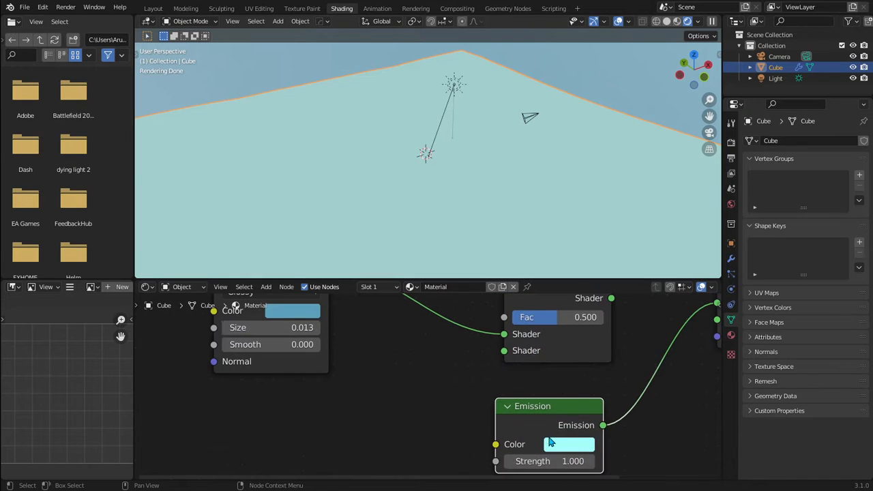
middle_drag(548, 439, 530, 426)
scroll(407, 206, down, 1)
middle_drag(405, 205, 416, 179)
drag(585, 412, 489, 340)
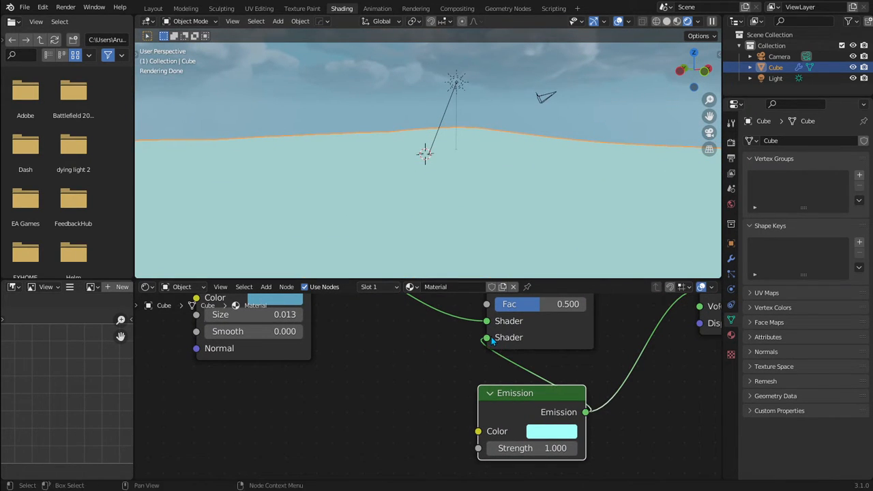
Connect the Mix Shader to the Material Output, set its Fac to 0.100 and examine the blended water.
scroll(478, 335, up, 1)
scroll(473, 334, down, 3)
middle_drag(455, 329, 539, 360)
scroll(538, 361, down, 2)
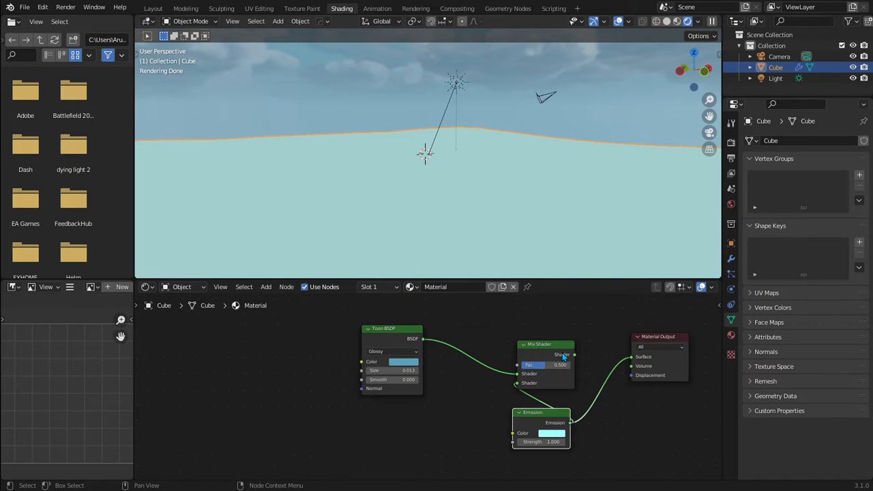
middle_drag(412, 219, 462, 228)
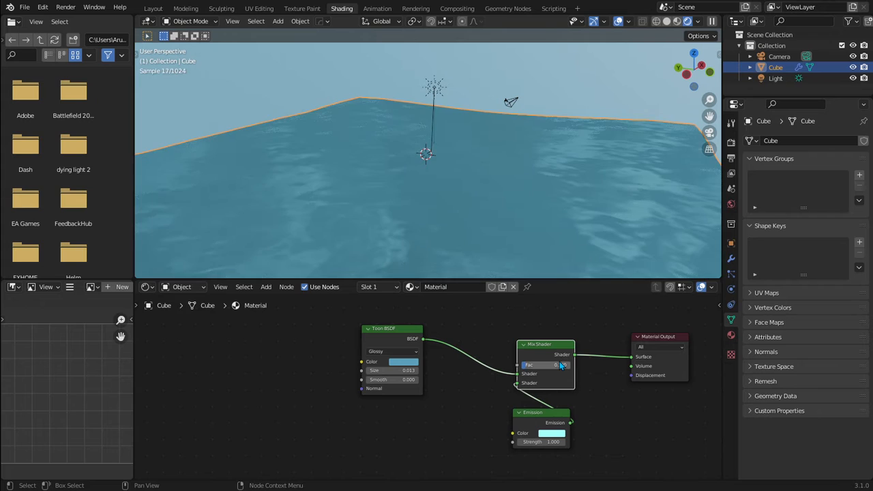
middle_drag(476, 154, 499, 182)
middle_drag(419, 181, 457, 185)
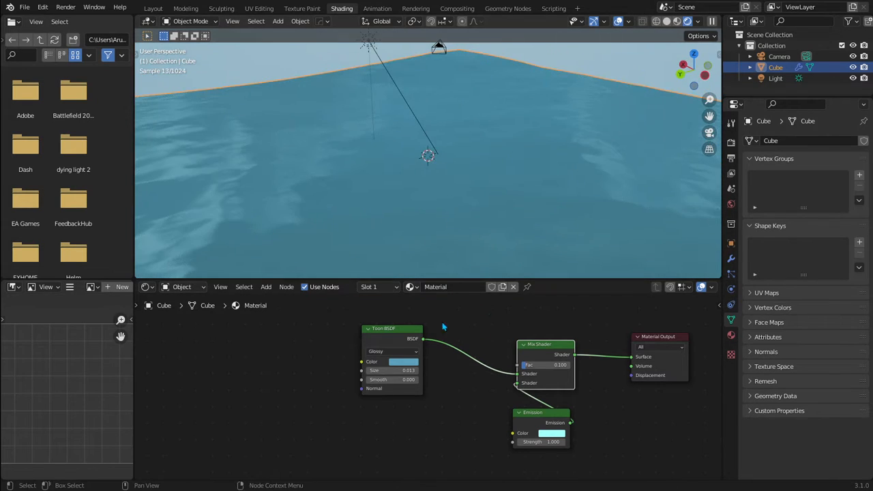
Move the Toon BSDF node closer to the Mix Shader and Emission nodes.
scroll(437, 326, up, 3)
drag(411, 330, 471, 389)
scroll(472, 392, up, 4)
middle_drag(478, 401, 448, 403)
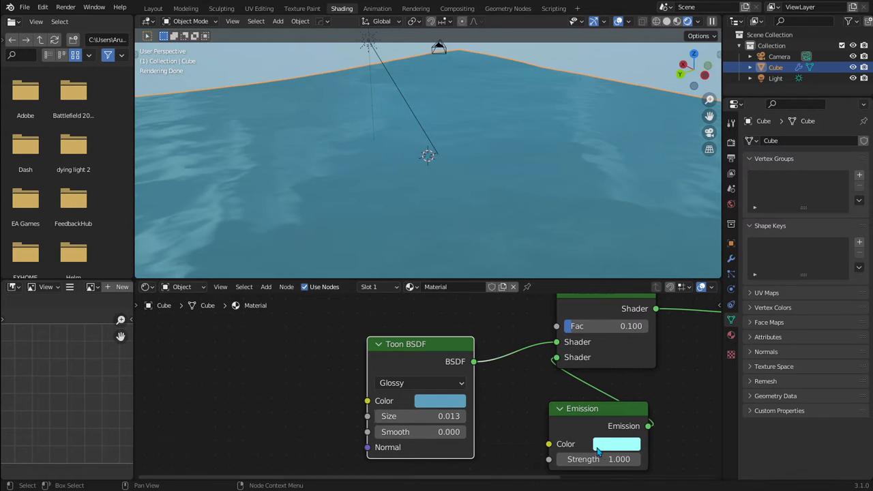
scroll(505, 386, down, 2)
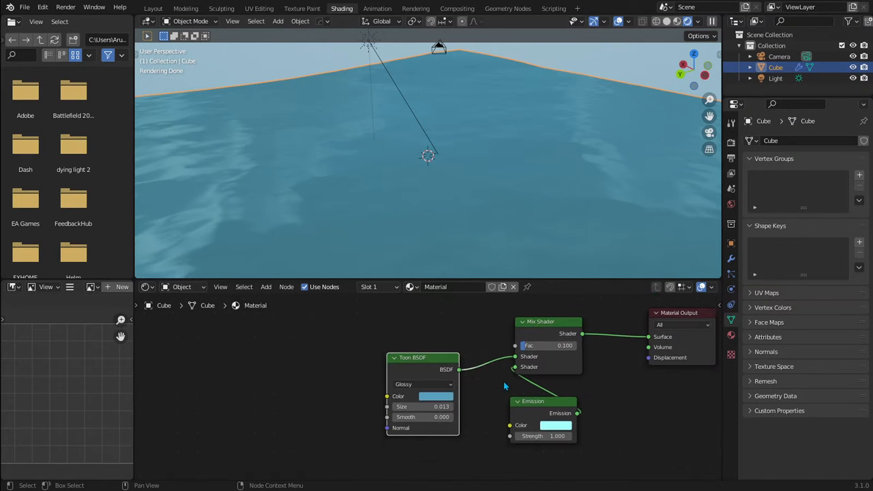
Add a Fresnel node beside the Toon BSDF, preview it on the ocean and set its IOR to 1.640.
click(555, 333)
scroll(550, 345, down, 1)
middle_drag(534, 352, 600, 342)
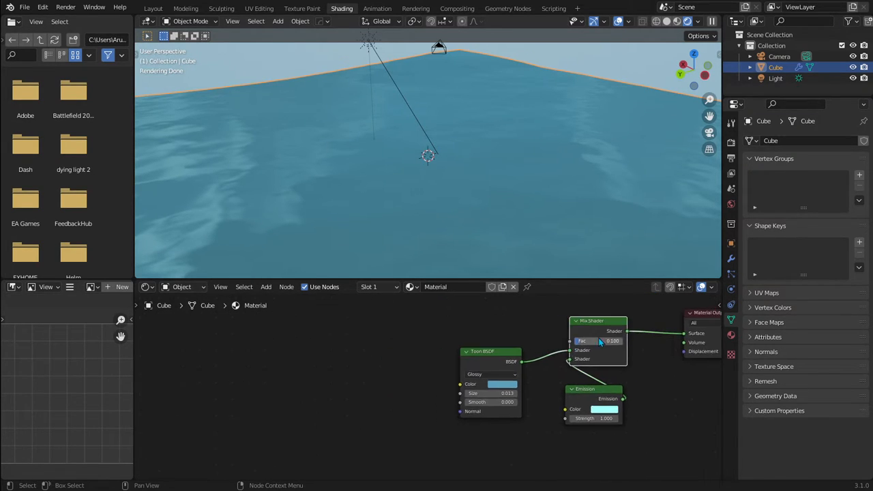
key(shift+a)
click(465, 340)
text(fre)
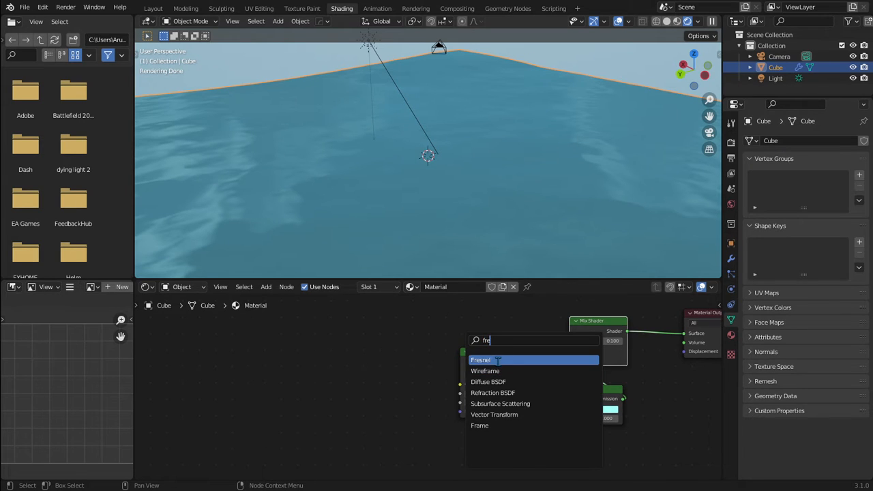
click(497, 360)
click(374, 332)
ctrl+shift+click(375, 332)
middle_drag(407, 257, 391, 287)
drag(364, 330, 382, 361)
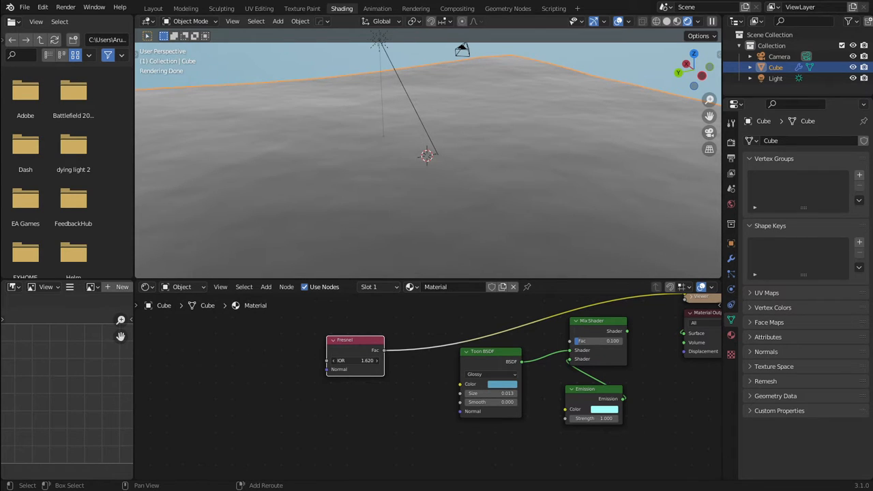
middle_drag(368, 266, 390, 195)
Insert a ColorRamp on the Fresnel node's output link and place it below the Toon BSDF.
key(shift+a)
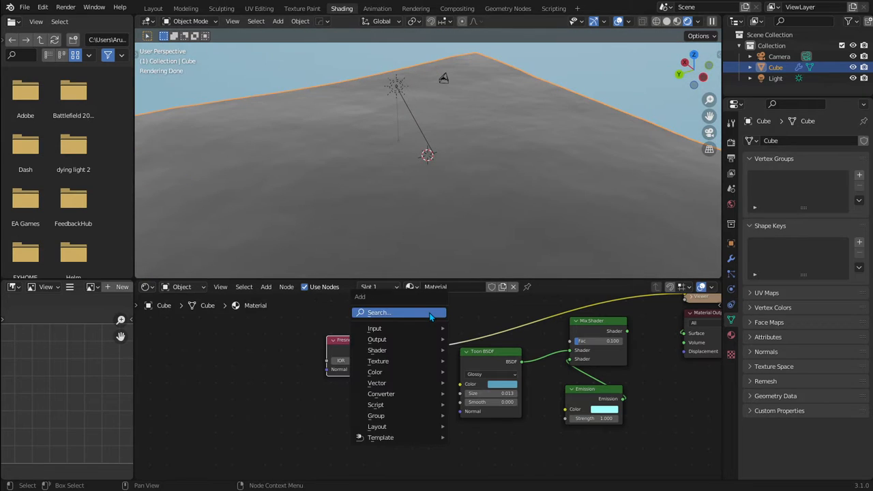
text(ramp)
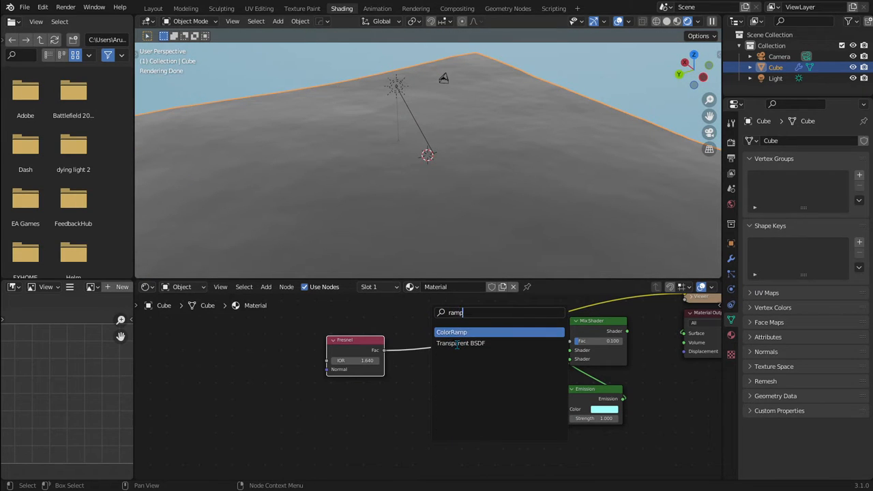
key(Return)
click(428, 332)
drag(429, 347, 426, 431)
middle_drag(447, 391, 436, 339)
drag(430, 350, 425, 392)
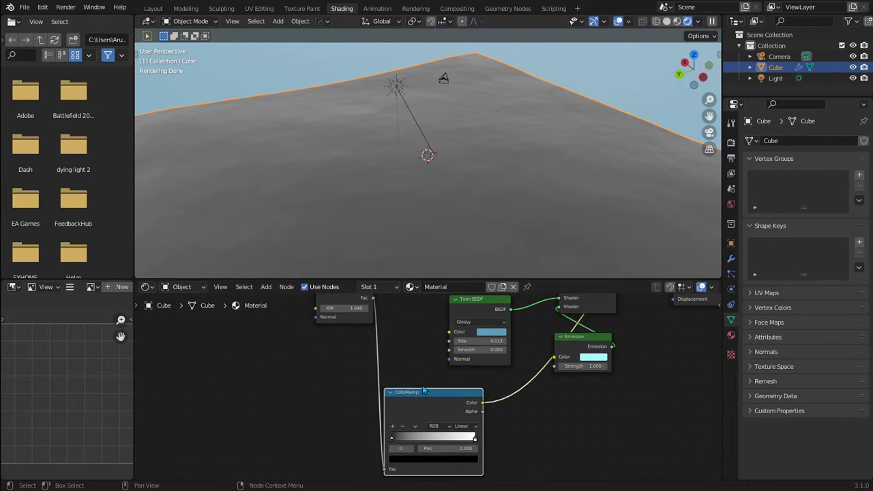
Preview the ColorRamp on the ocean and lighten its black stop to dark gray.
ctrl+shift+click(453, 408)
middle_drag(480, 428, 457, 389)
scroll(461, 390, up, 5)
ctrl+shift+click(452, 382)
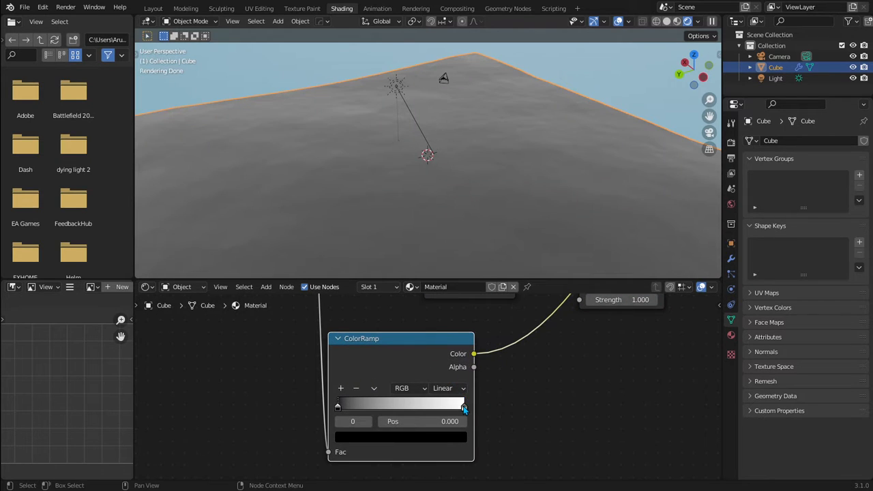
click(464, 407)
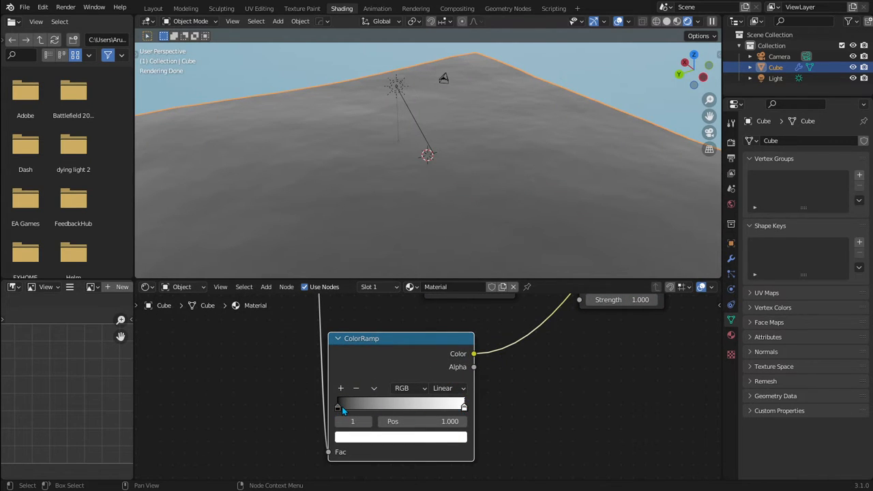
click(338, 407)
click(400, 437)
drag(440, 345, 439, 325)
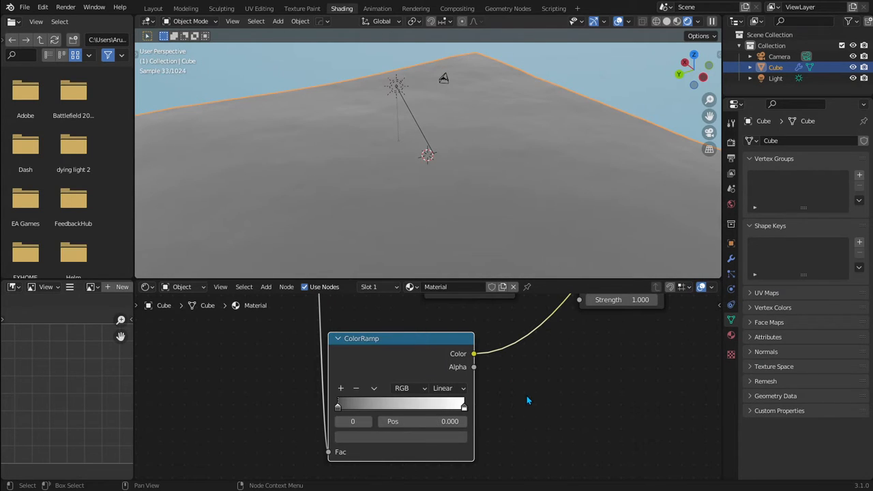
Set the value of the ColorRamp's white stop to 0.7 after trying 0.6.
click(464, 407)
click(448, 438)
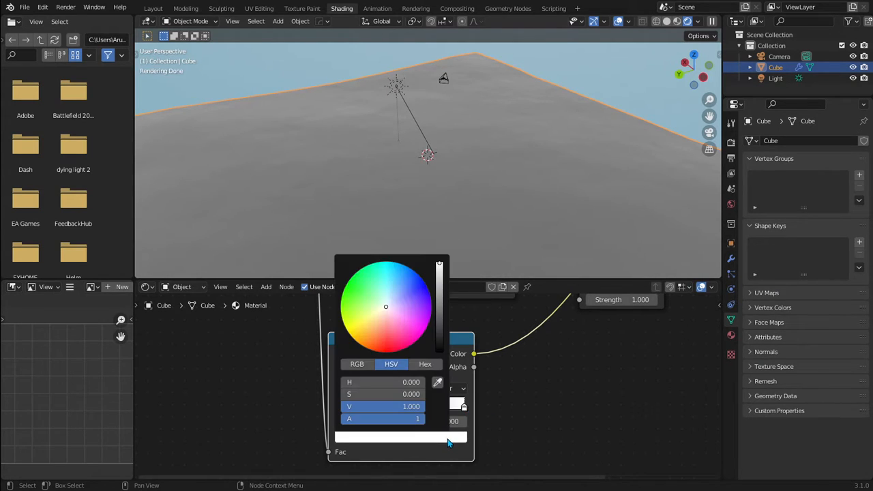
click(423, 408)
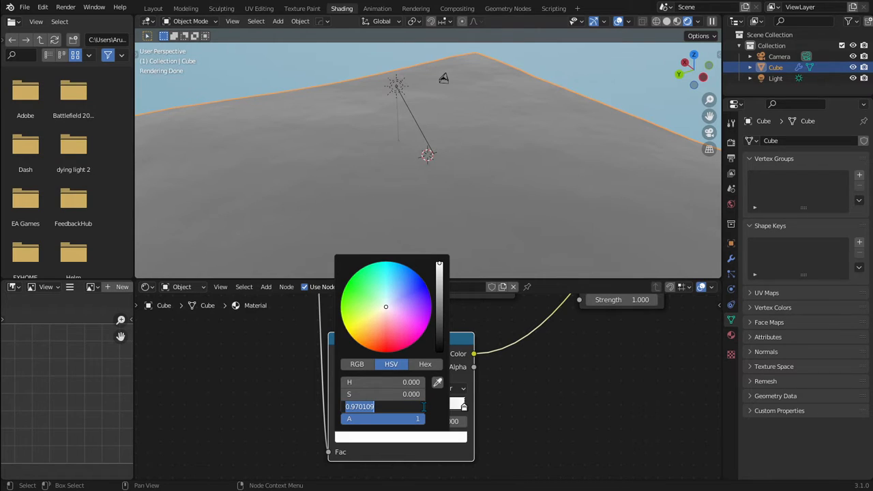
text(.6)
key(Return)
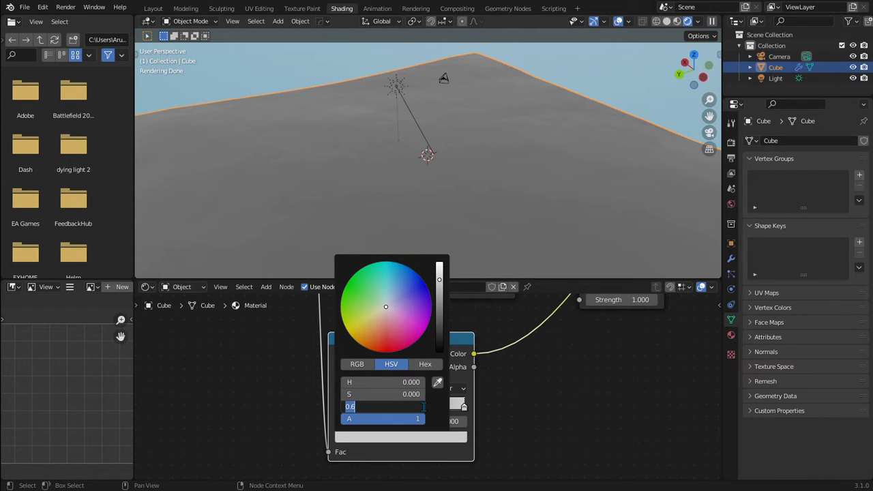
key(BackSpace)
text(7)
key(Return)
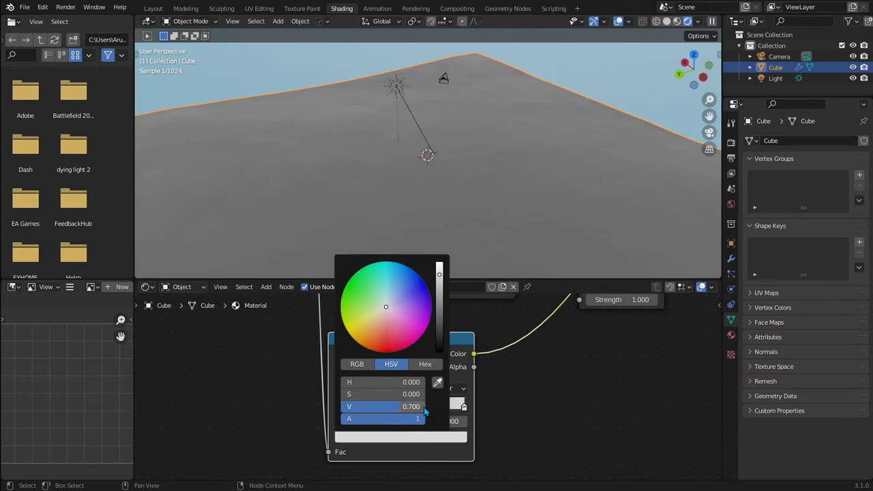
Move the ColorRamp's dark stop to 0.109 and its light stop to 0.505, and set the interpolation to Ease.
drag(339, 407, 353, 407)
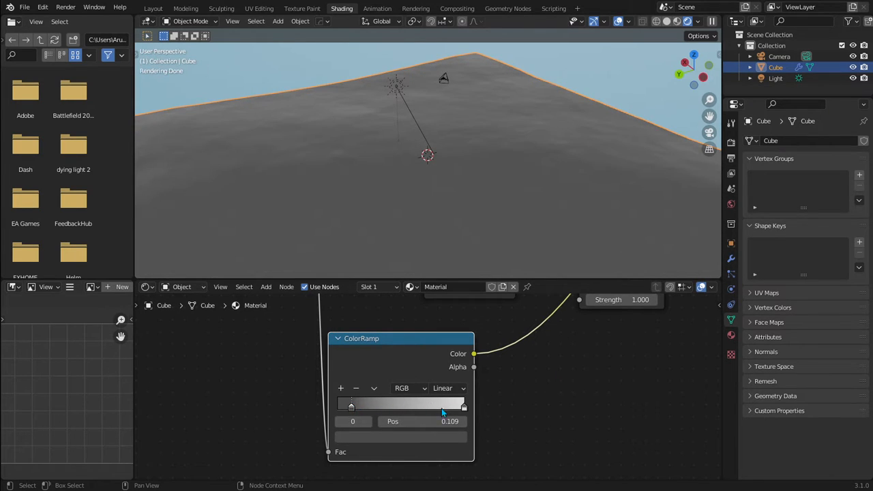
drag(465, 409, 403, 406)
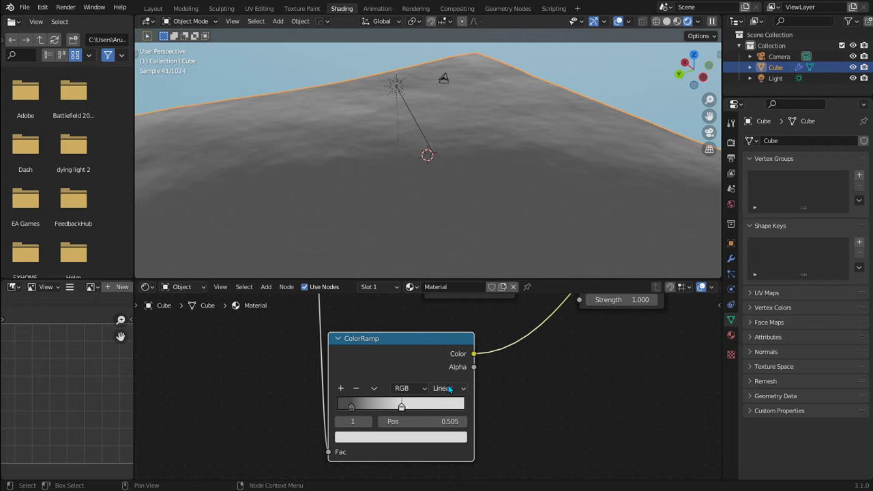
click(455, 389)
click(444, 392)
middle_drag(448, 238, 473, 166)
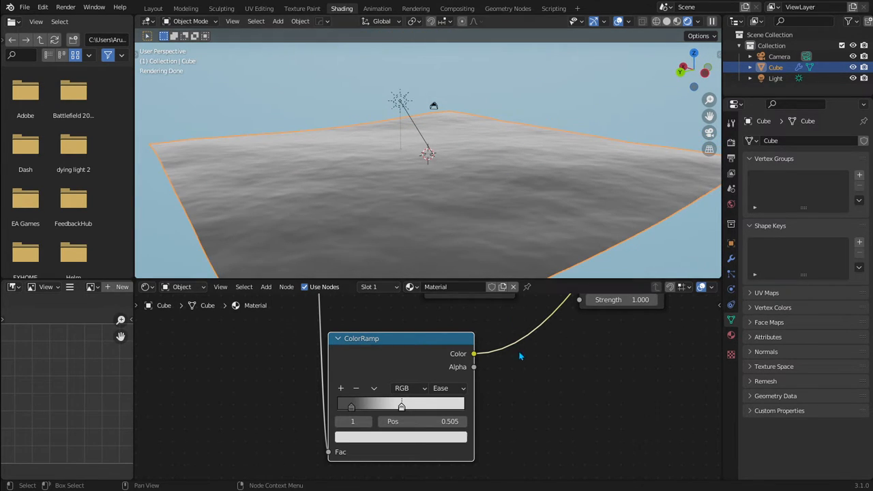
Link the ColorRamp's color to the Mix Shader's Fac, output the Mix Shader and examine the ocean.
middle_drag(520, 355, 490, 422)
scroll(441, 403, down, 3)
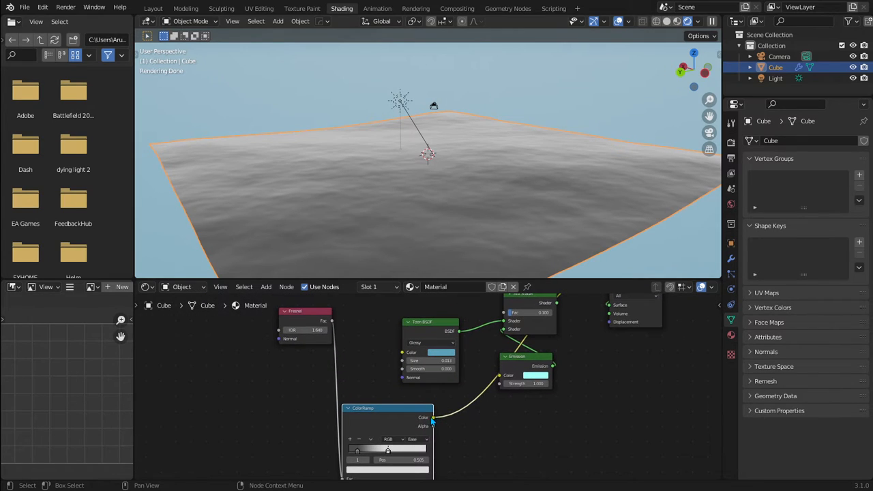
drag(434, 422, 454, 377)
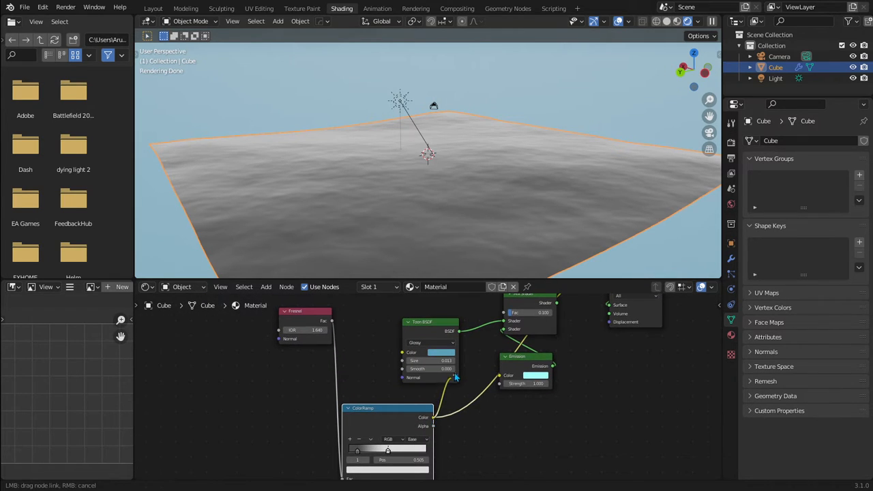
drag(504, 317, 504, 313)
ctrl+shift+click(534, 330)
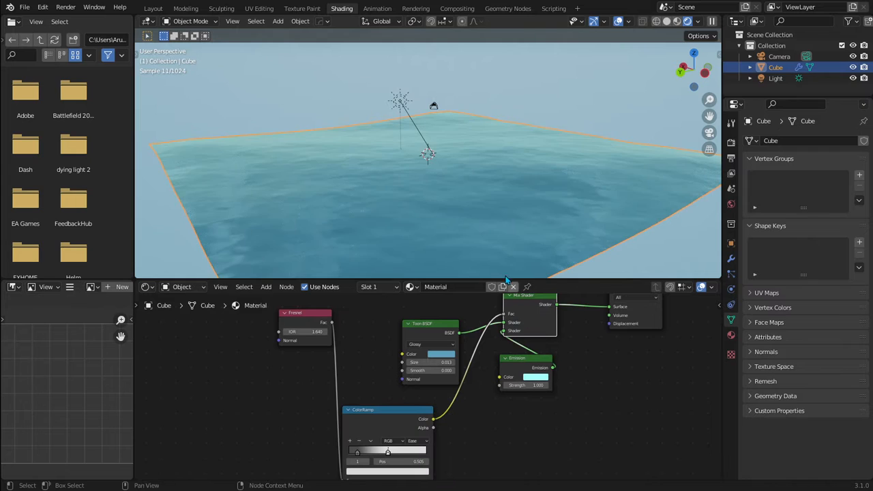
middle_drag(468, 212, 444, 202)
scroll(444, 201, down, 2)
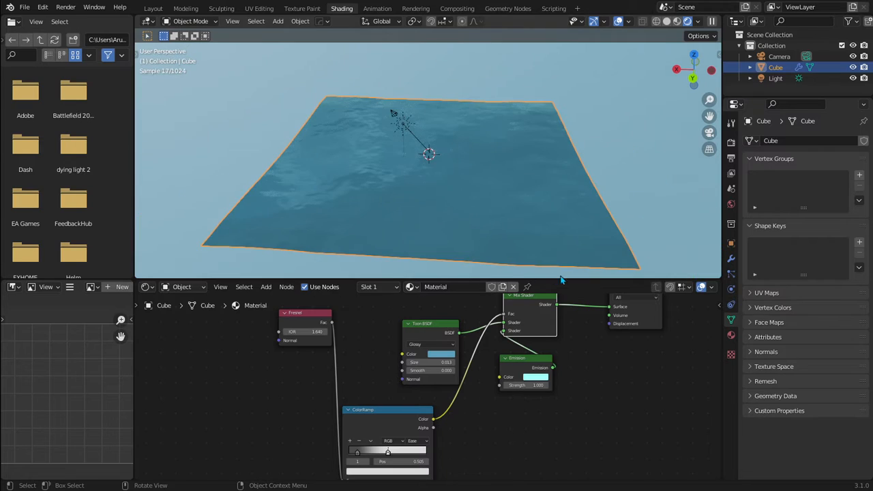
Enable Foam on the cube's Ocean modifier and name its data layer "Whatever you want".
click(732, 259)
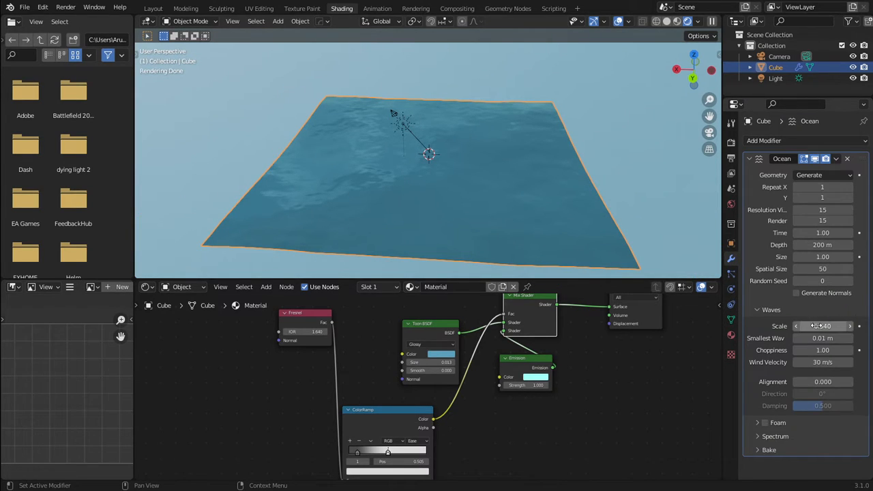
click(778, 311)
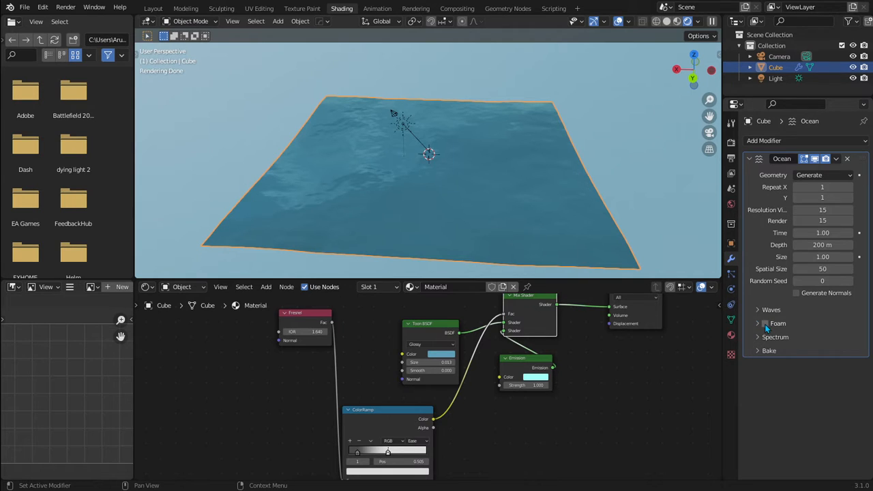
click(764, 323)
click(757, 322)
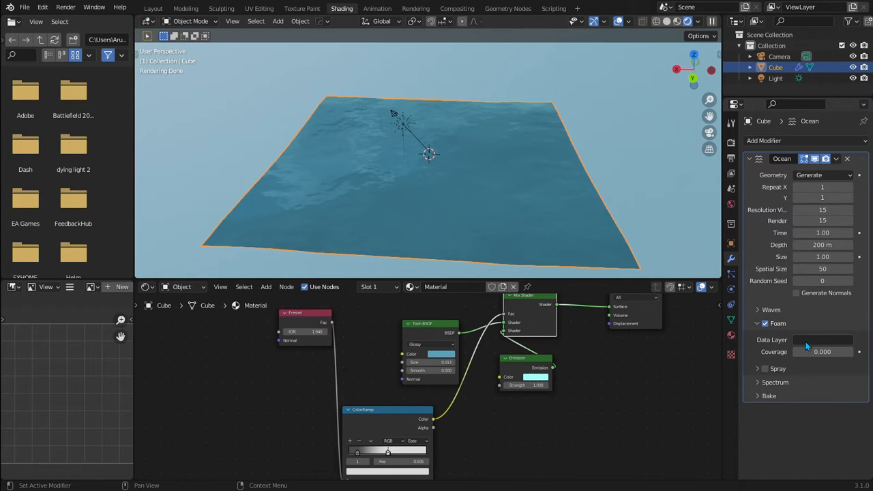
click(805, 341)
Move the Fresnel node aside, add an Attribute node named "Whatever you want" and preview it on the ocean.
middle_drag(471, 344, 529, 423)
drag(371, 389, 294, 466)
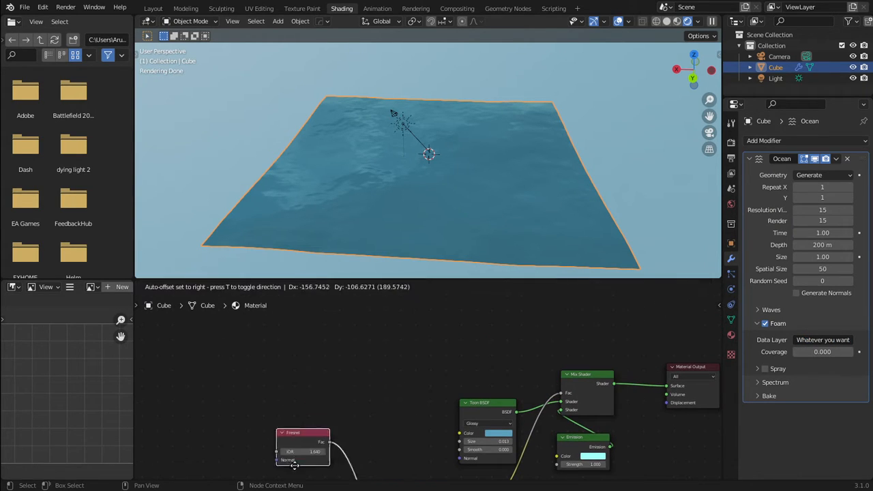
key(x)
key(shift+a)
text(a)
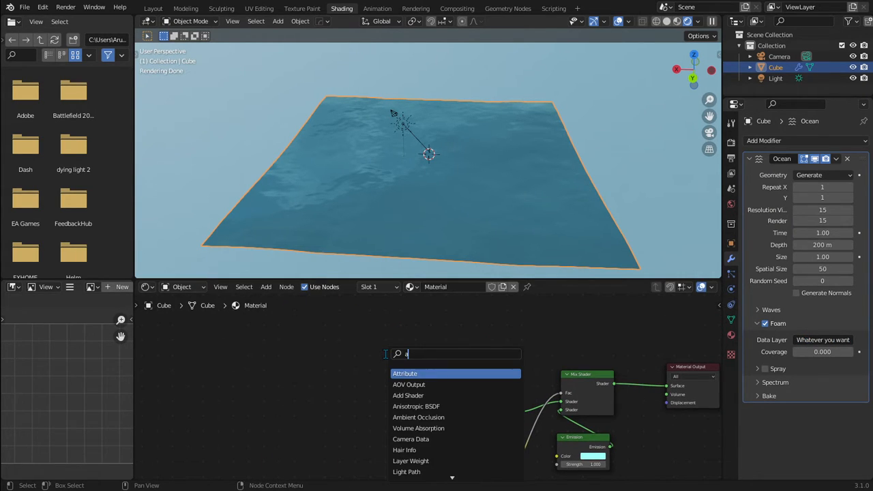
text(ttr)
key(Return)
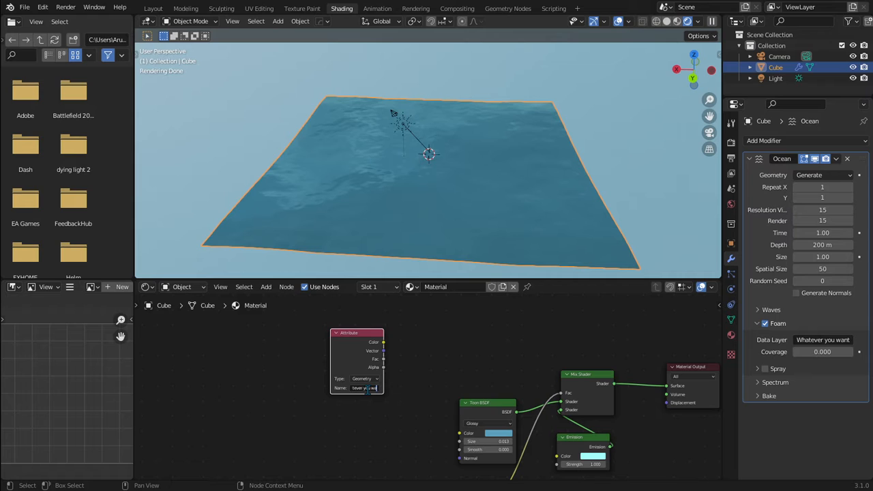
ctrl+shift+click(368, 394)
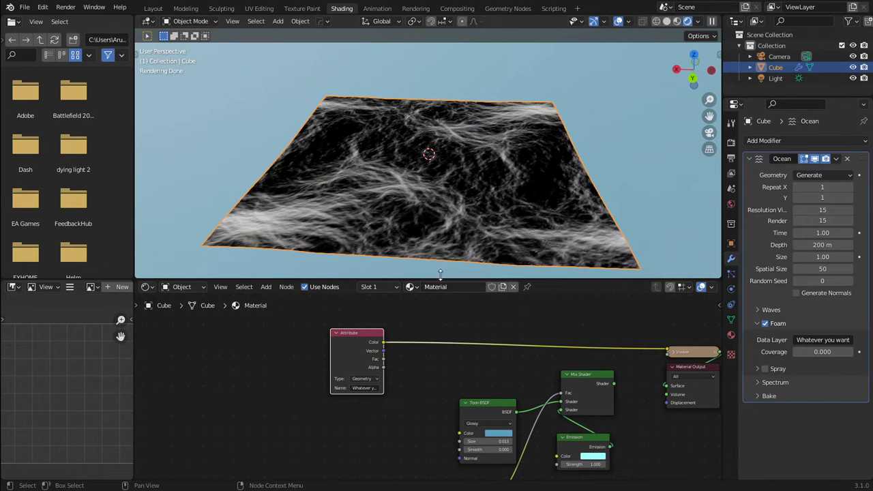
Set the Ocean modifier's foam coverage to -0.4 and inspect the foam mask.
middle_drag(440, 273, 477, 191)
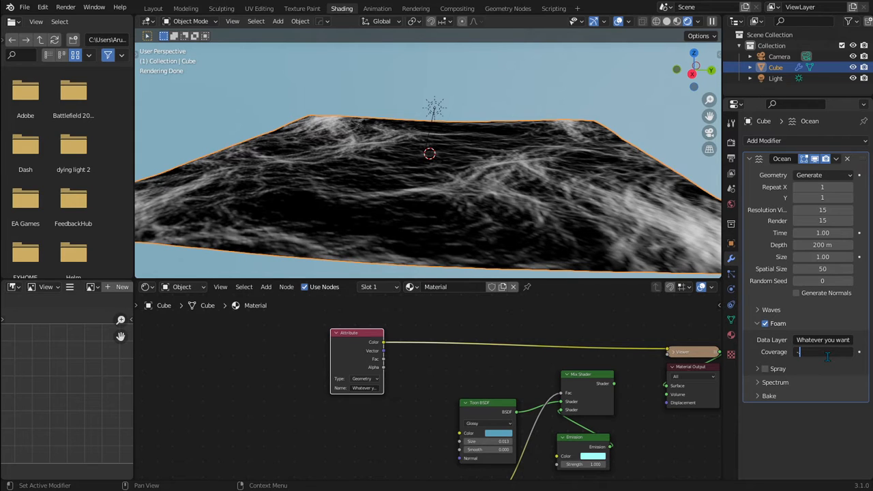
text(-0.4)
key(Return)
middle_drag(463, 178, 477, 225)
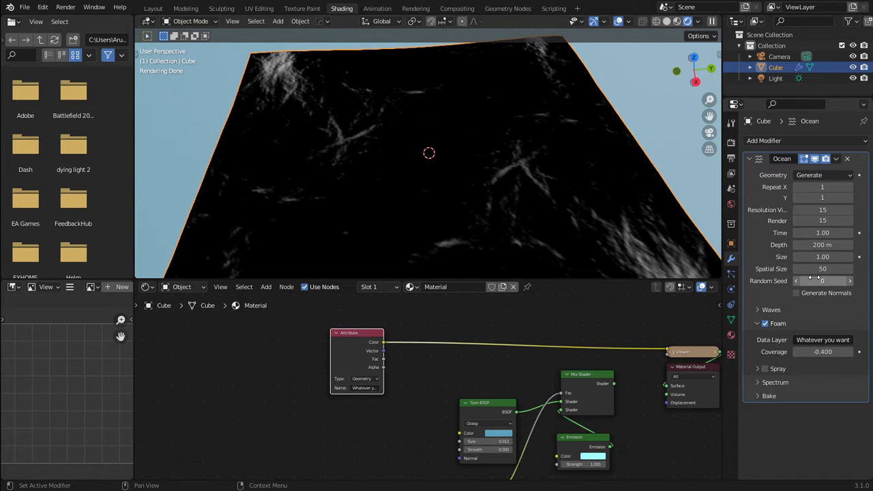
Try different random seeds for the Ocean modifier, settle on 84, and set the foam coverage to -0.27.
mouse_move(811, 281)
mouse_down()
mouse_move(831, 281)
mouse_move(798, 273)
mouse_up()
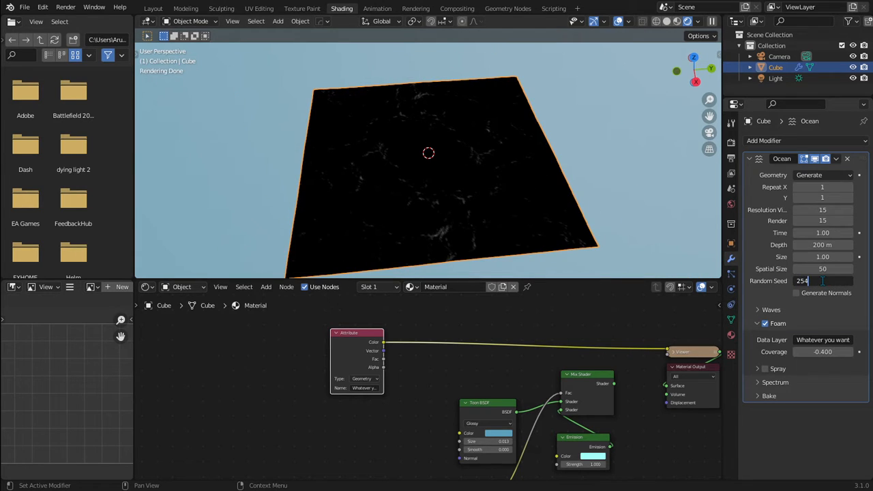
key(Return)
drag(816, 279, 771, 280)
middle_drag(685, 242, 634, 239)
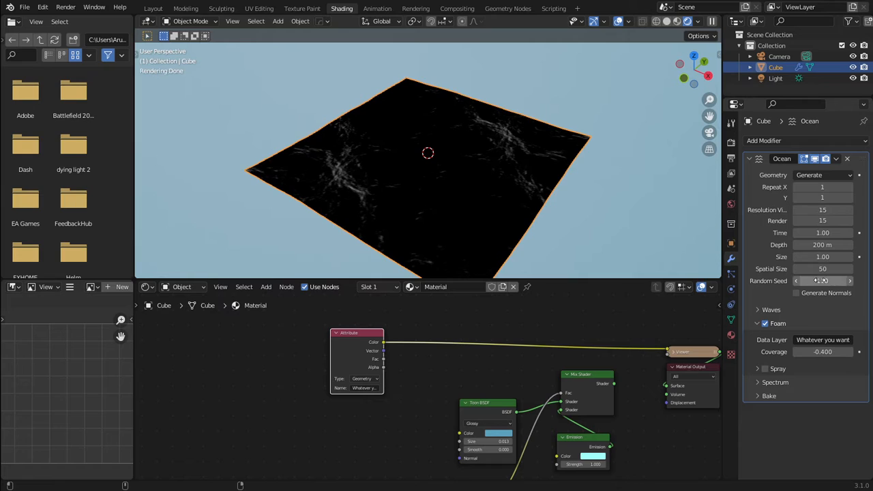
drag(771, 281, 767, 280)
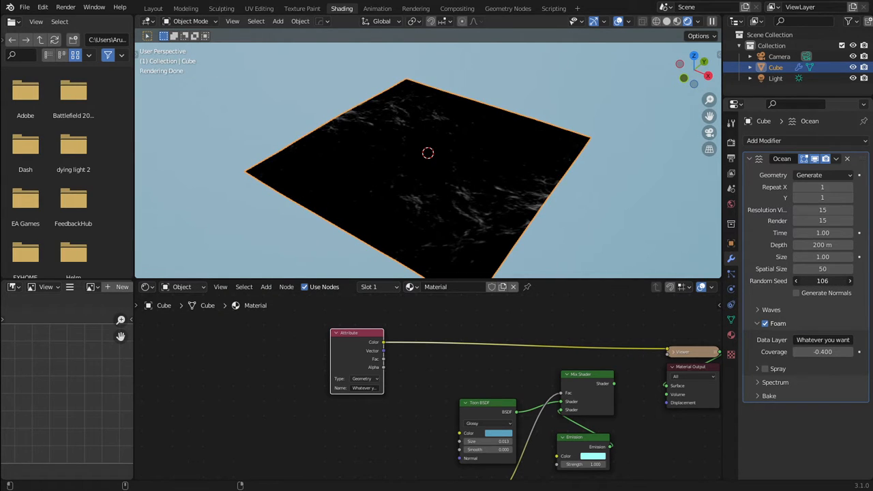
mouse_move(823, 281)
mouse_down()
mouse_move(830, 281)
mouse_move(821, 281)
mouse_up()
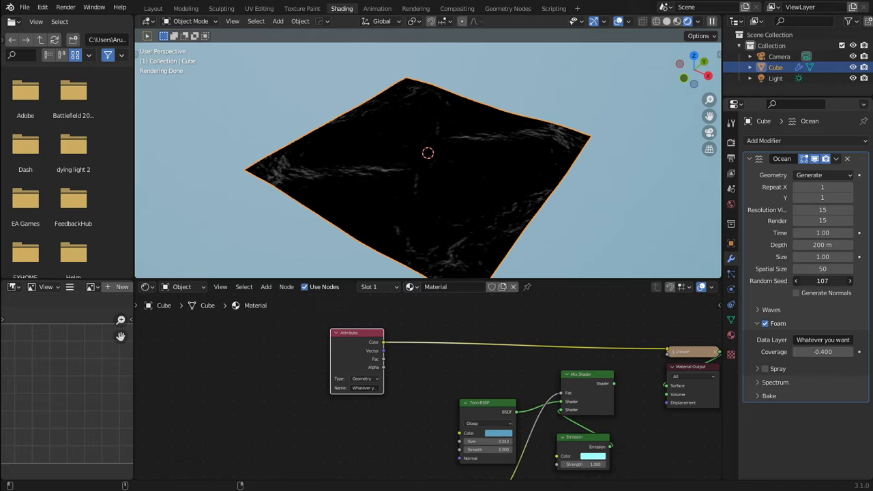
drag(822, 281, 808, 280)
drag(816, 351, 799, 351)
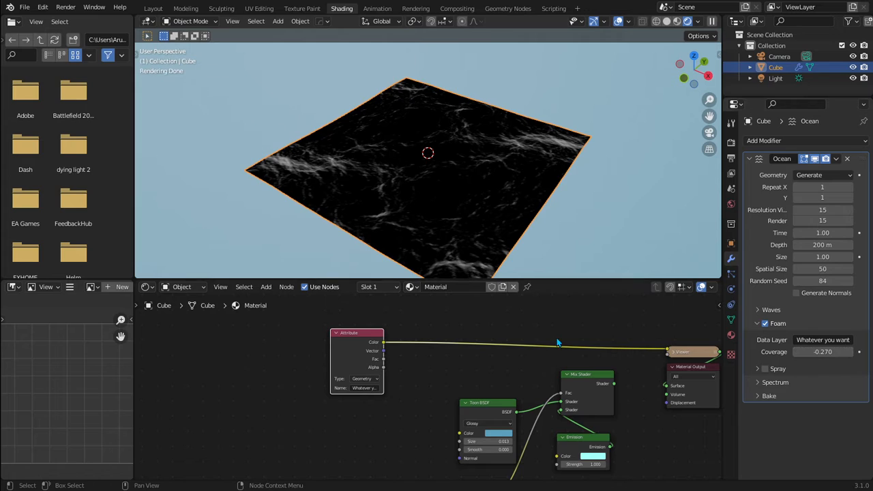
Insert a new ColorRamp between the Attribute node's color and the Viewer.
scroll(319, 351, up, 2)
key(shift+a)
text(ramp)
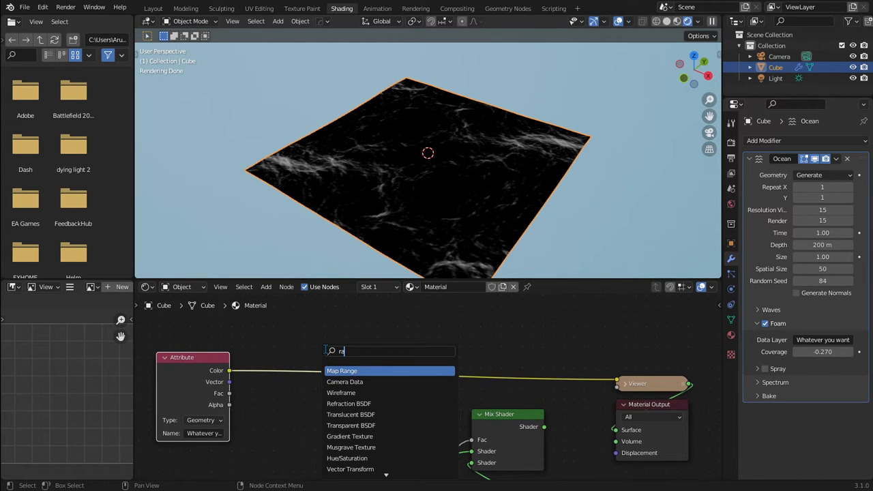
key(Return)
click(397, 350)
scroll(398, 350, up, 1)
middle_drag(397, 351, 412, 347)
drag(417, 364, 421, 351)
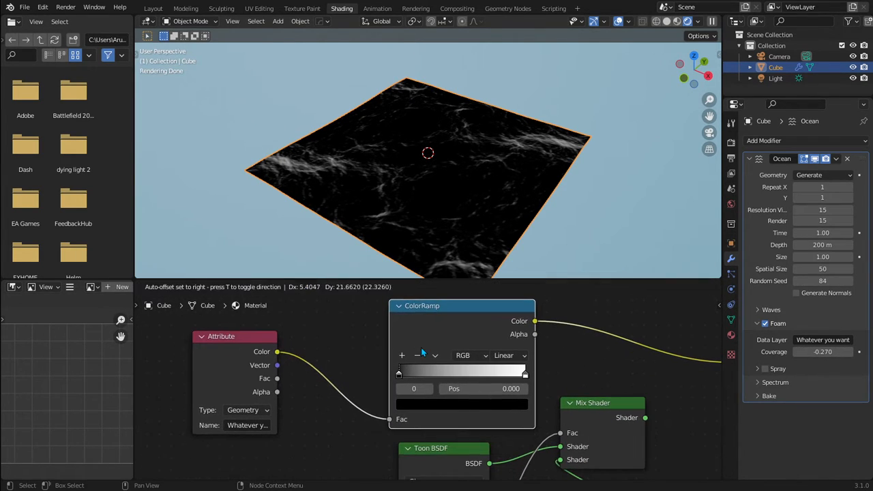
Move the foam ColorRamp's black stop to 0.035 and its white stop to 0.314, and inspect the foam.
drag(484, 388, 485, 388)
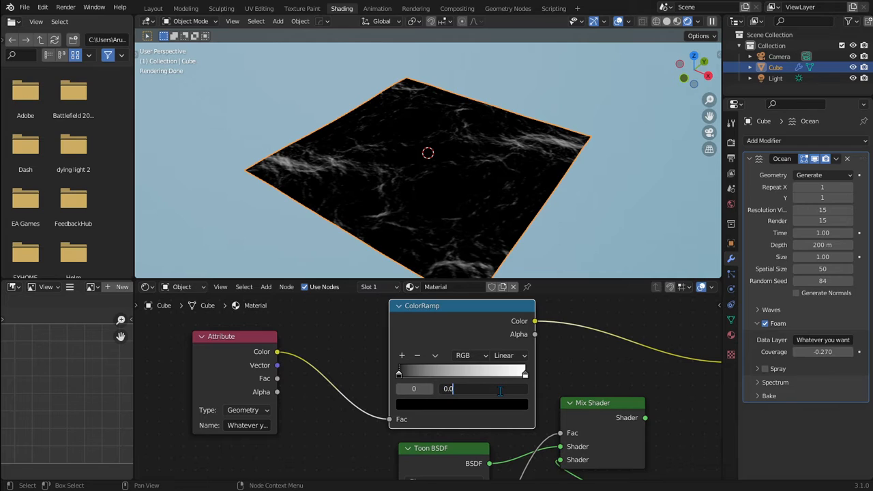
key(Return)
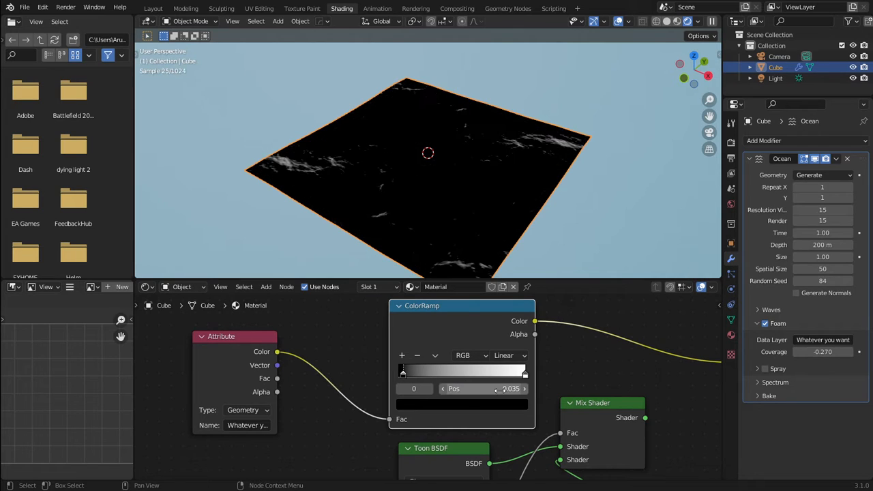
scroll(426, 384, up, 1)
drag(550, 372, 441, 370)
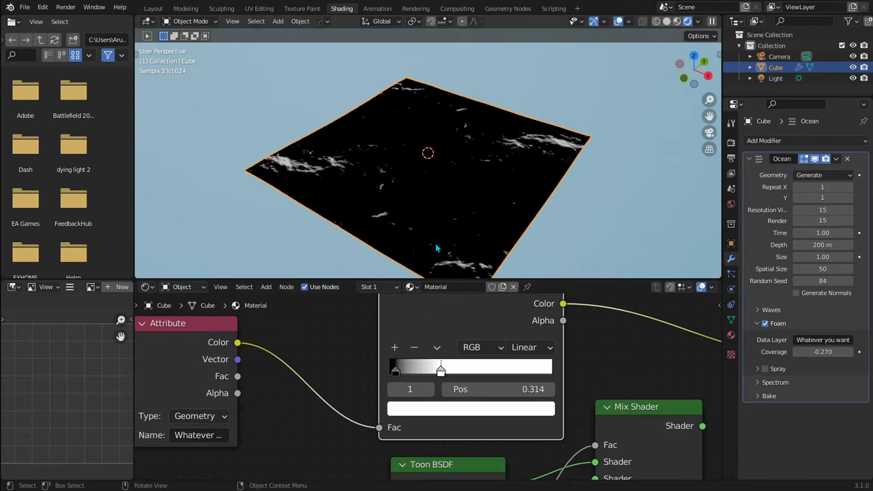
scroll(437, 248, up, 5)
middle_drag(437, 248, 383, 239)
Shift the foam ColorRamp to free some space and add a second Emission node beside the cyan one.
scroll(550, 366, down, 5)
middle_drag(550, 385, 463, 349)
key(g)
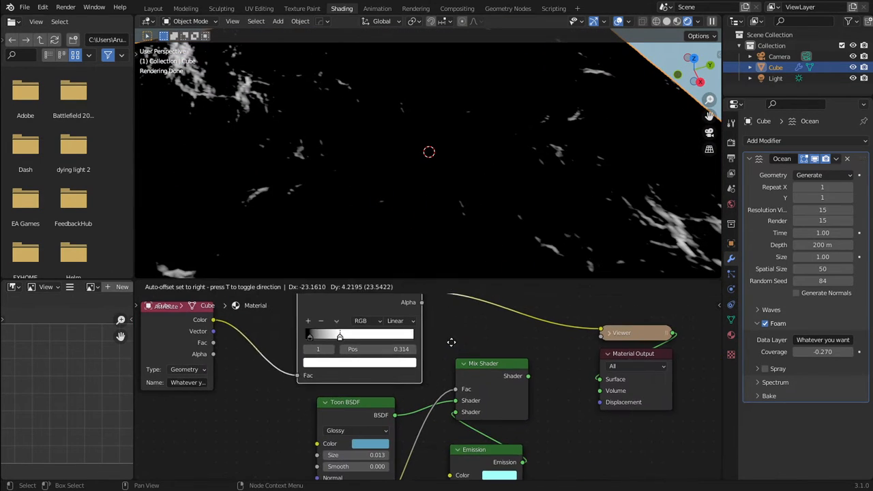
click(406, 337)
scroll(406, 337, down, 3)
key(shift+a)
mouse_move(443, 360)
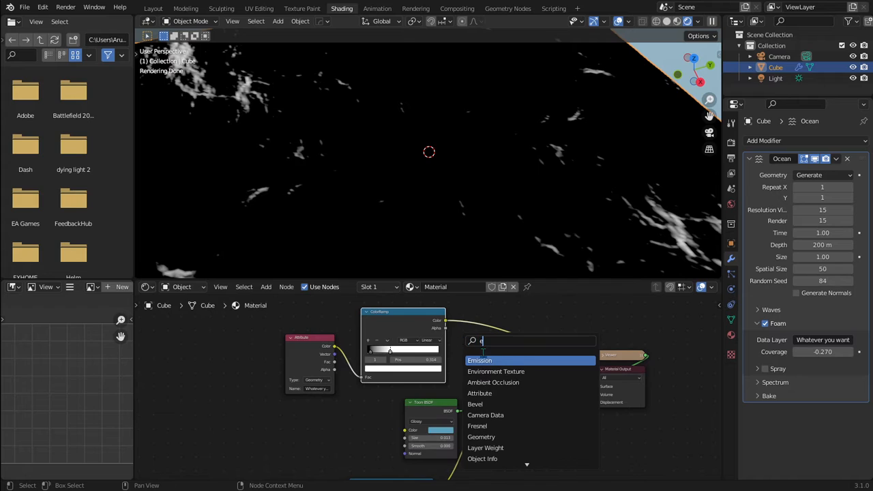
click(497, 361)
click(625, 449)
Duplicate the Mix Shader above the original and link the foam ColorRamp's color to the copy's Fac.
click(537, 386)
key(shift+d)
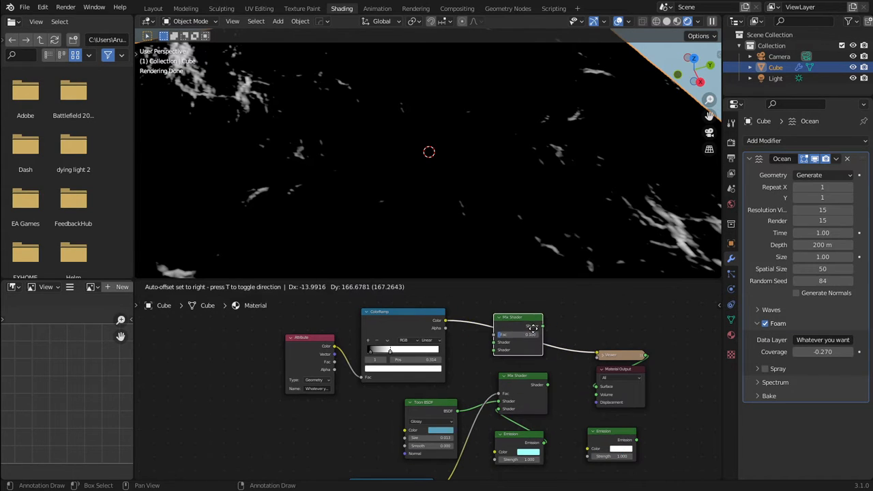
click(514, 346)
drag(486, 344, 488, 337)
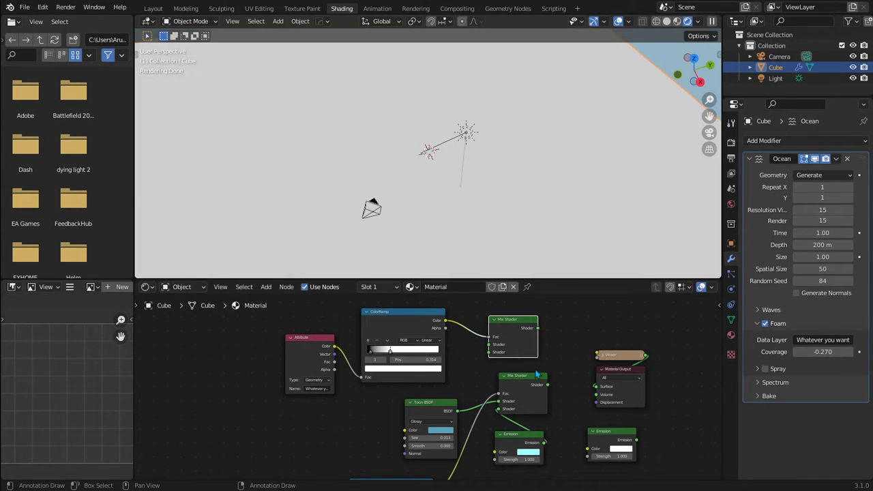
Feed the original Mix Shader and the white Emission into the copy's first and second shader inputs, and output the copy.
alt+right_drag(529, 380, 506, 348)
drag(488, 344, 489, 352)
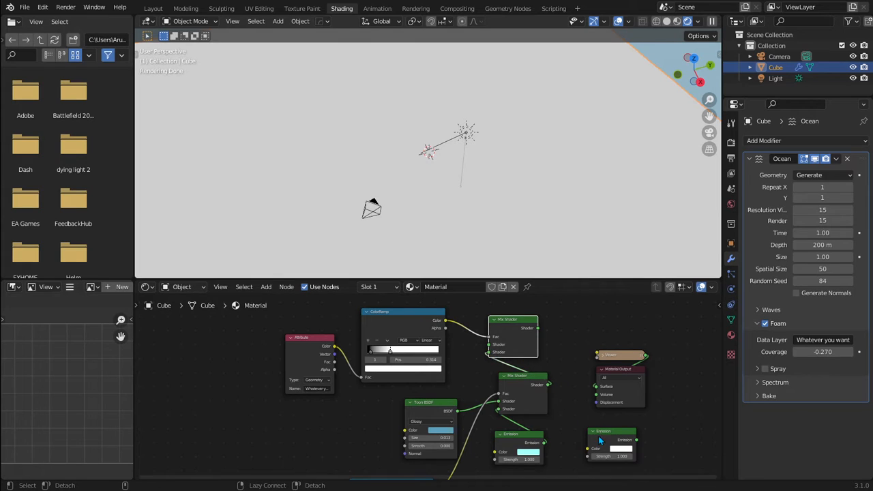
alt+right_drag(602, 441, 520, 339)
ctrl+shift+click(518, 335)
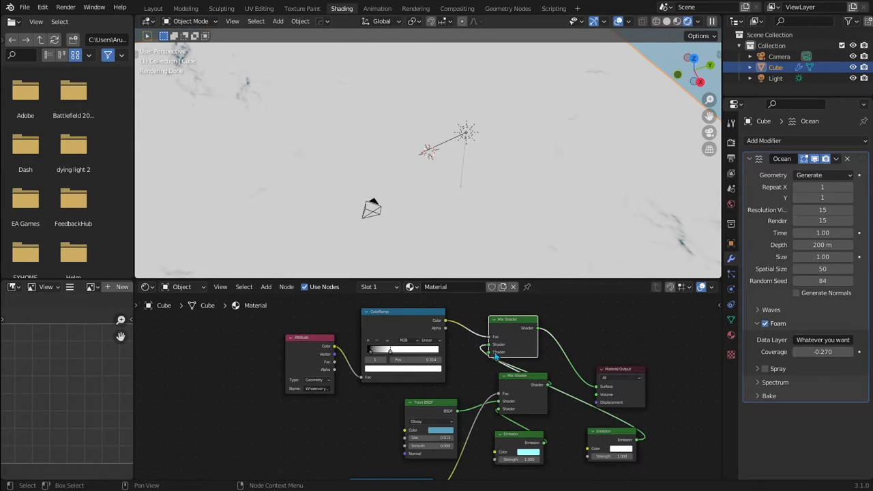
drag(488, 345, 492, 352)
scroll(514, 349, down, 2)
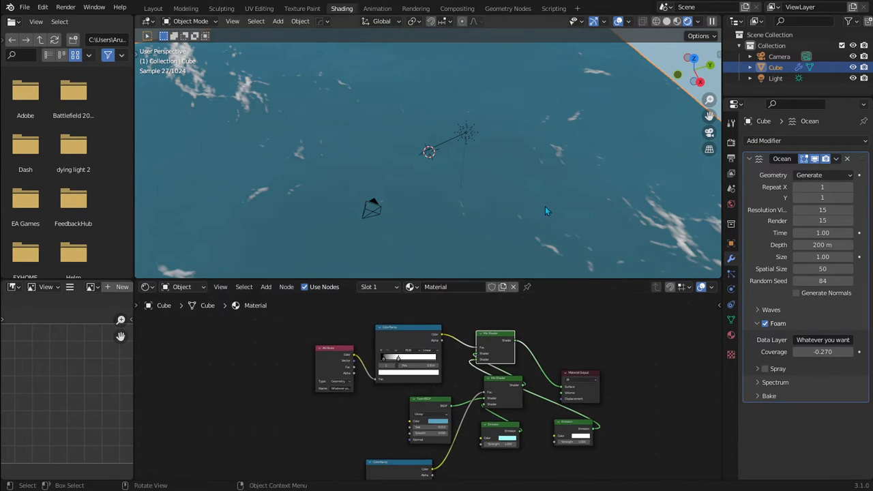
Set the white foam Emission's strength to 7 after trying 10.
click(577, 442)
text(10)
key(Return)
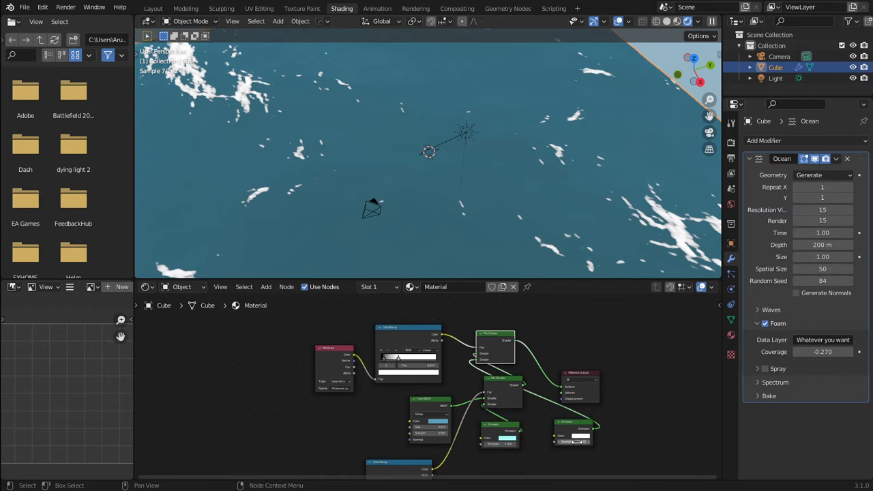
middle_drag(481, 240, 491, 205)
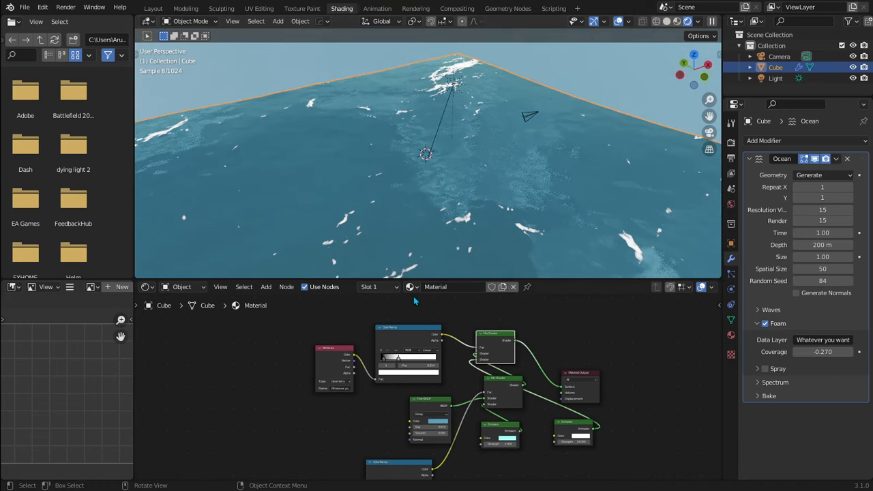
scroll(615, 402, up, 1)
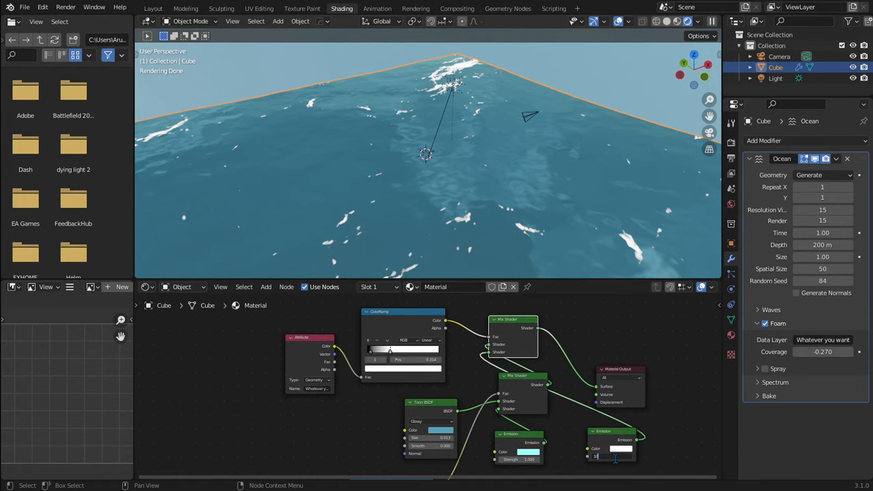
key(Return)
text(7)
key(Return)
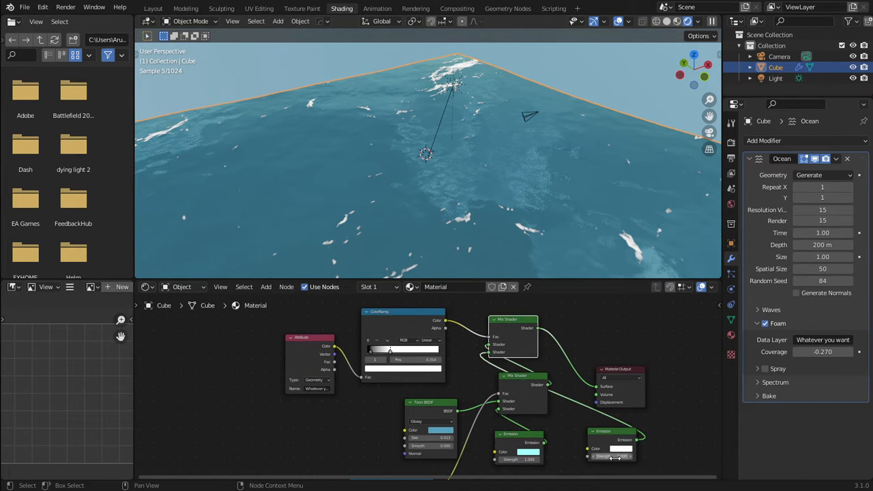
Preview the Attribute node on the ocean and examine the foam mask up close, including against the mesh wireframe.
middle_drag(478, 244, 413, 198)
middle_drag(465, 201, 432, 191)
ctrl+shift+click(321, 339)
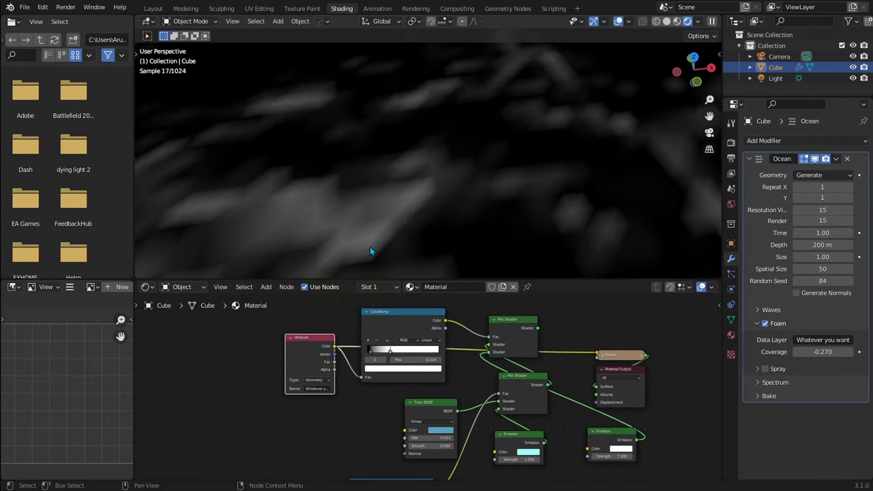
scroll(383, 202, down, 4)
scroll(383, 202, up, 4)
middle_drag(364, 206, 552, 169)
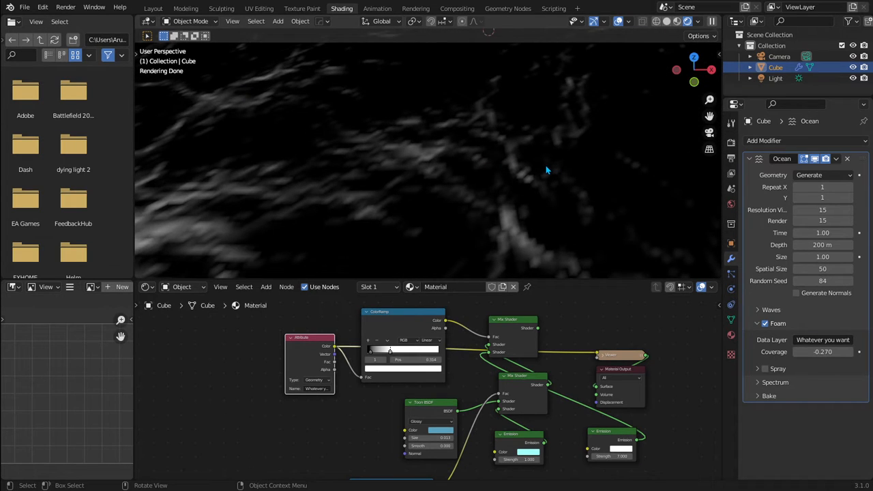
key(shift+z)
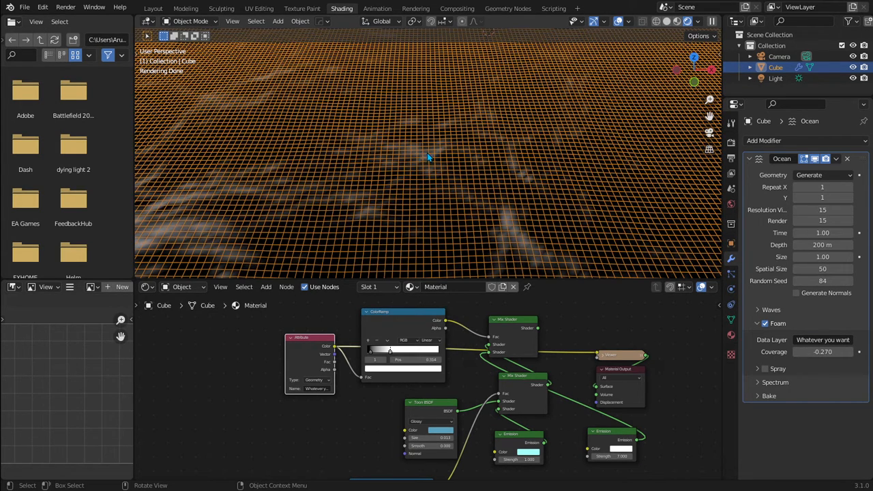
key(shift+z)
Set the Ocean modifier's viewport and render resolution to 8 and view the whole surface.
click(832, 210)
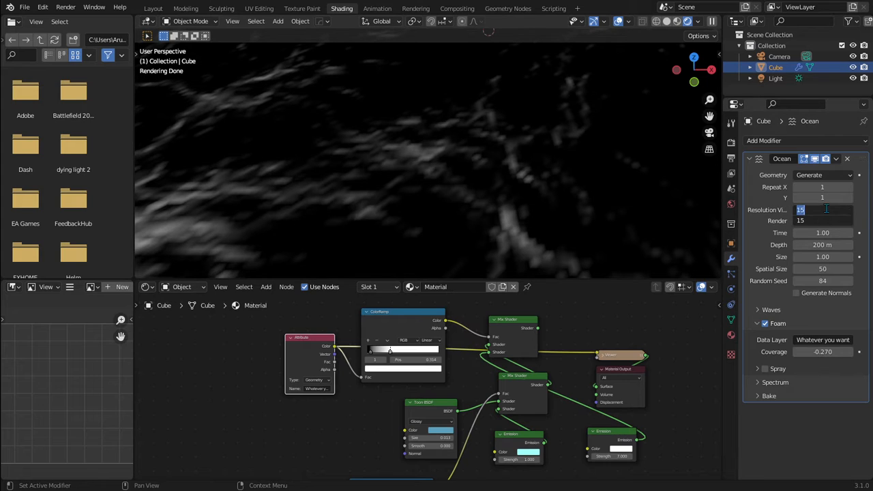
text(8)
key(Return)
scroll(362, 148, down, 7)
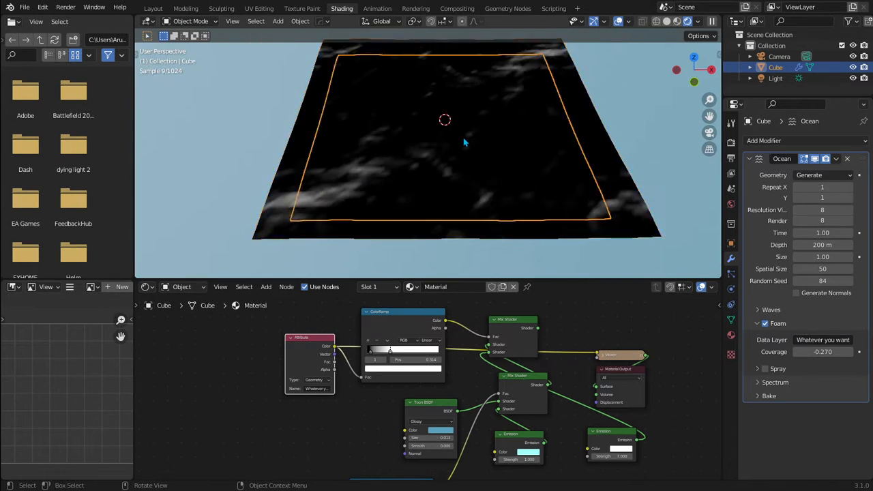
Undo the last Ocean modifier resolution change and examine the foam mask up close.
middle_drag(466, 142, 433, 156)
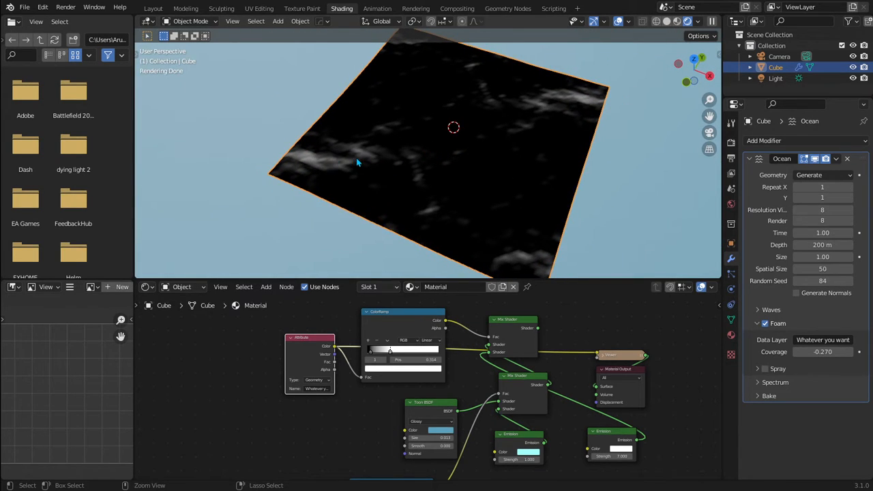
key(ctrl+z)
middle_drag(486, 186, 523, 227)
middle_drag(310, 346, 394, 358)
scroll(436, 363, up, 3)
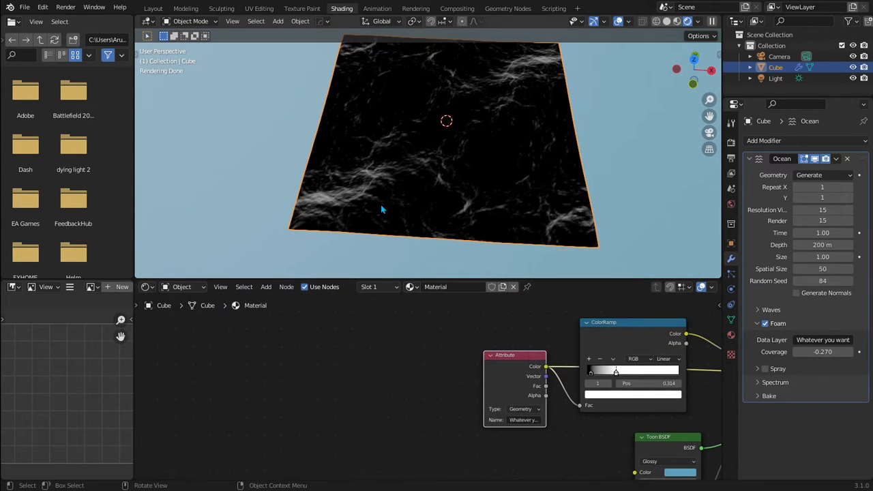
scroll(368, 210, up, 6)
scroll(394, 193, up, 5)
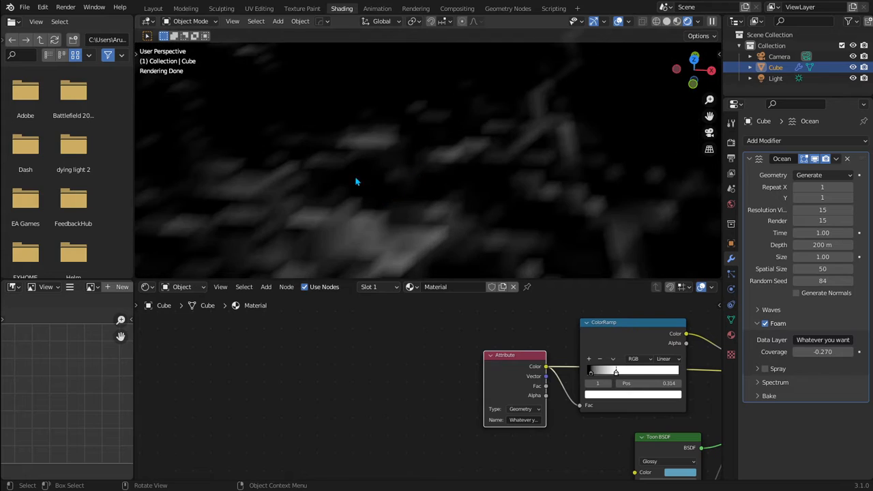
Add an Image Texture node beside the Attribute node.
middle_drag(387, 362, 459, 359)
key(shift+a)
click(420, 343)
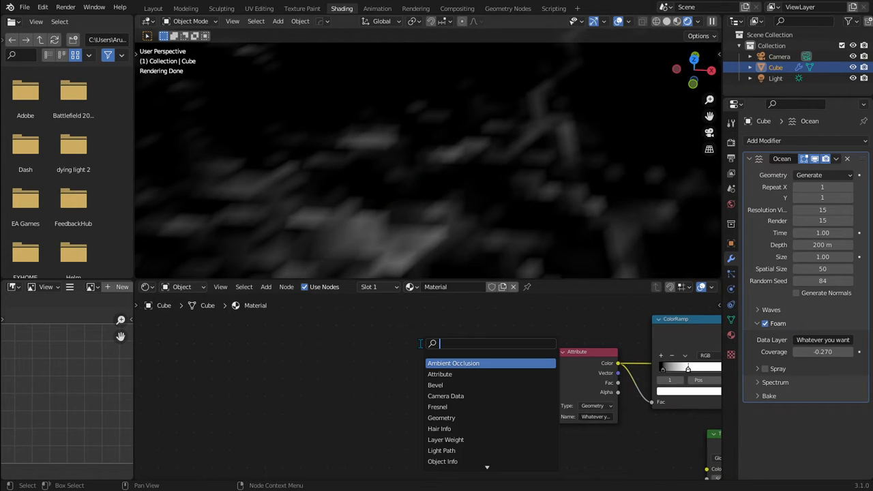
text(image)
key(Return)
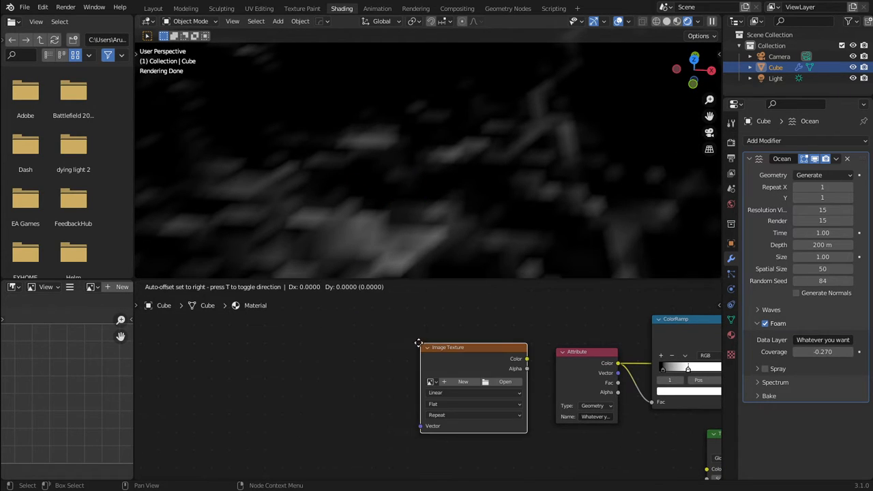
click(450, 374)
Create a 350 × 350 px image named "Foam or whatever" in the Image Texture node.
click(445, 378)
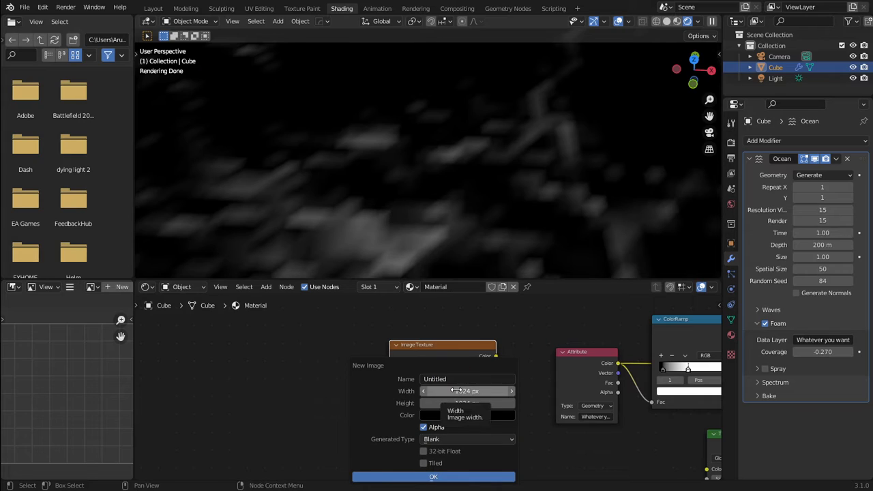
click(456, 390)
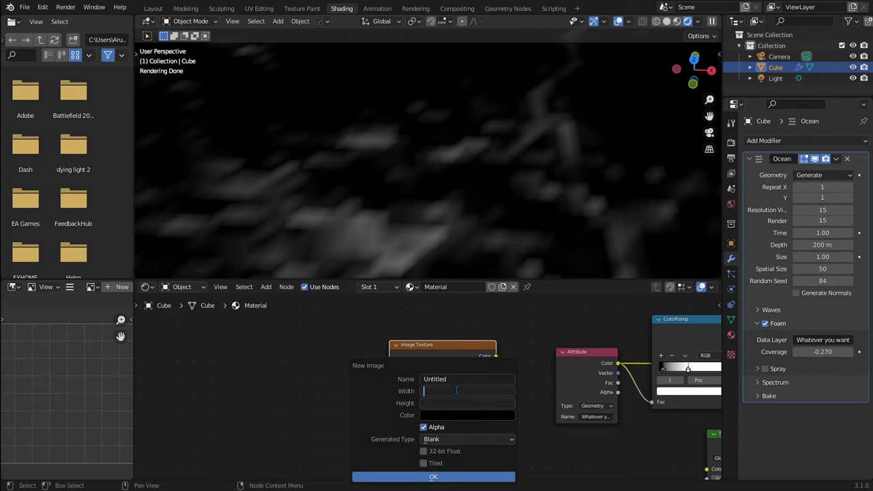
text(350)
key(Return)
click(453, 379)
text(Foam)
key(Return)
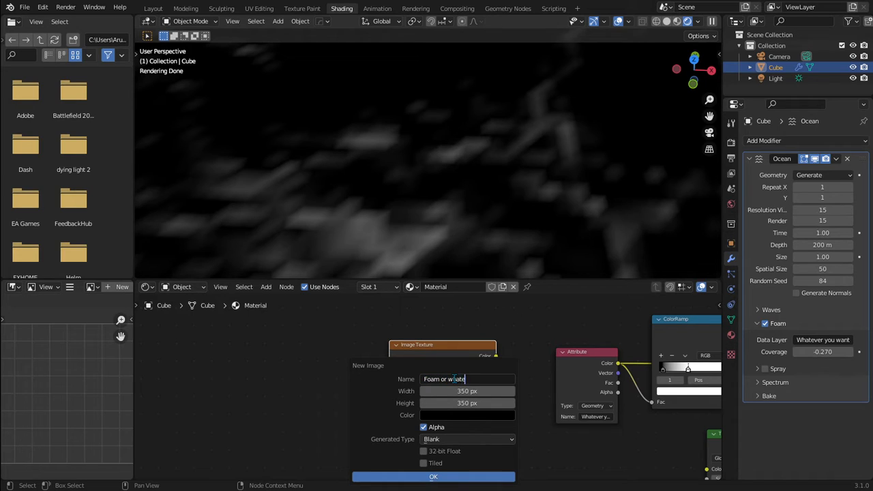
click(440, 476)
Set the bake type to Emit in the Cycles bake settings.
click(731, 143)
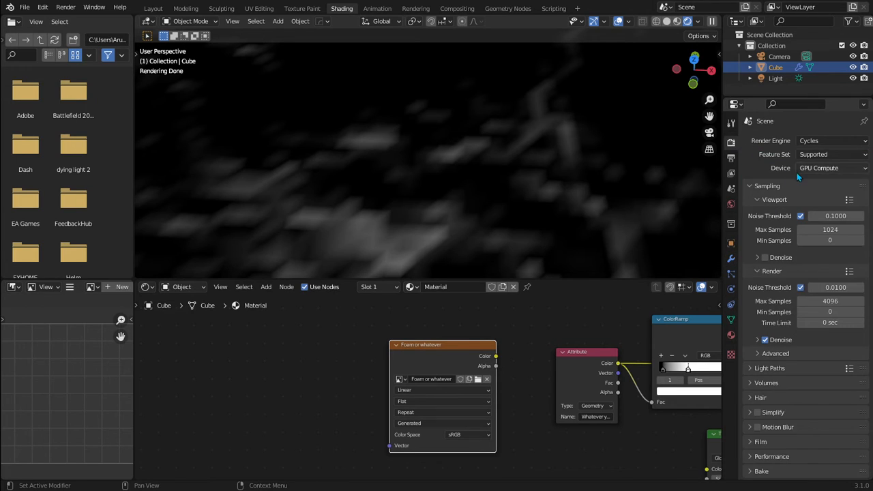
scroll(765, 254, down, 2)
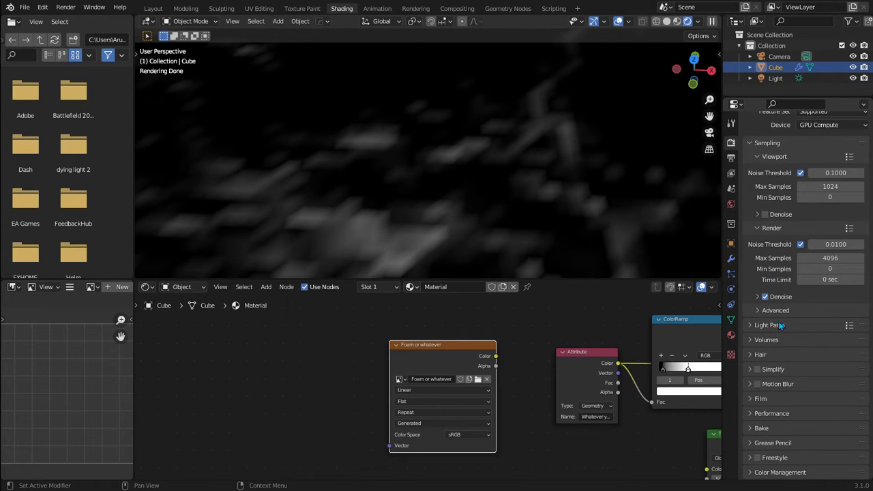
click(772, 431)
scroll(562, 377, down, 5)
middle_drag(693, 381, 580, 373)
scroll(817, 400, down, 8)
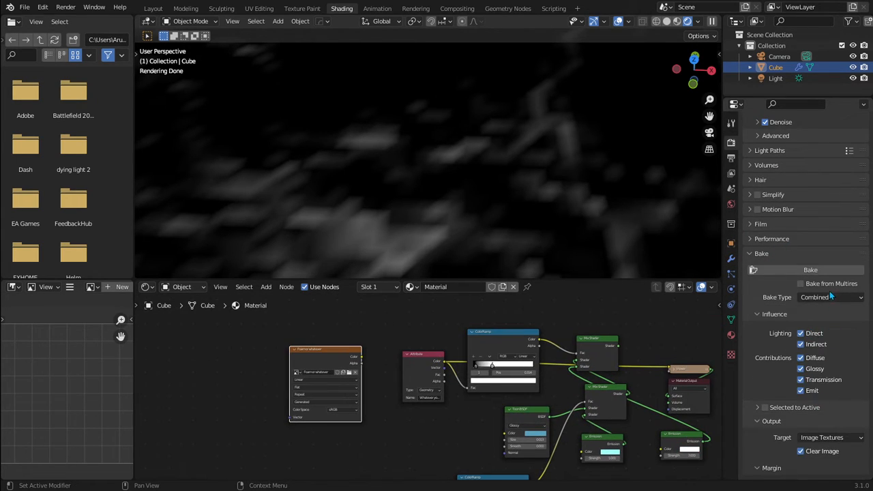
click(821, 298)
click(815, 394)
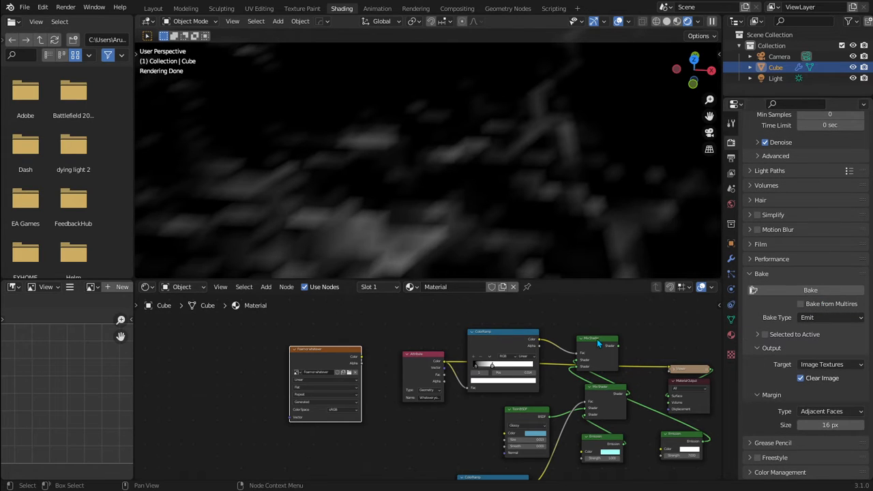
Bake the previewed foam attribute into the "Foam or whatever" image, with its Image Texture node selected as the target.
scroll(598, 344, up, 2)
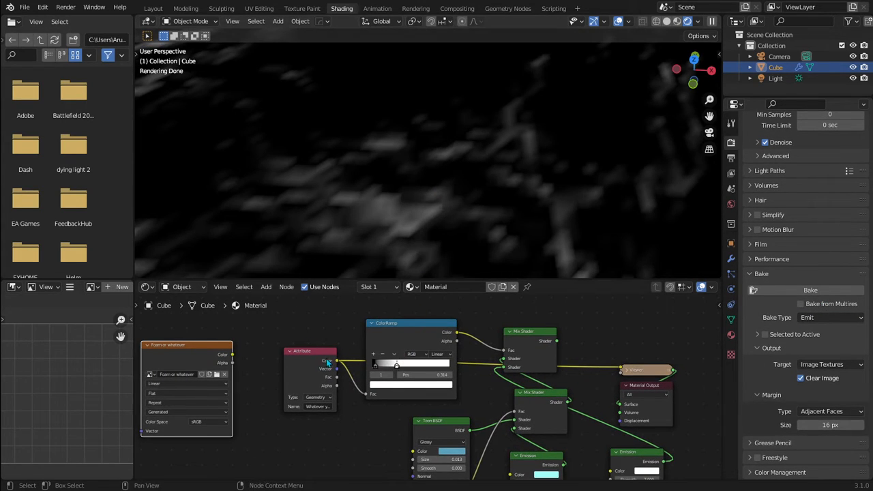
click(627, 371)
click(626, 370)
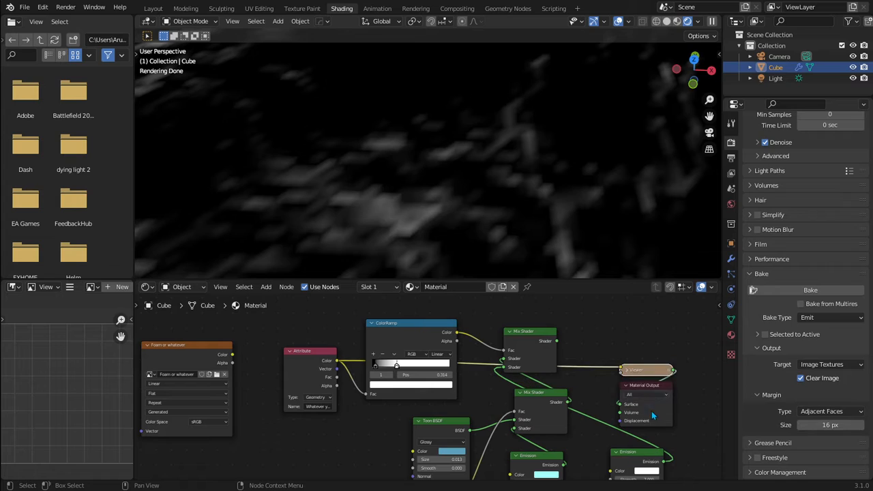
middle_drag(397, 197, 395, 187)
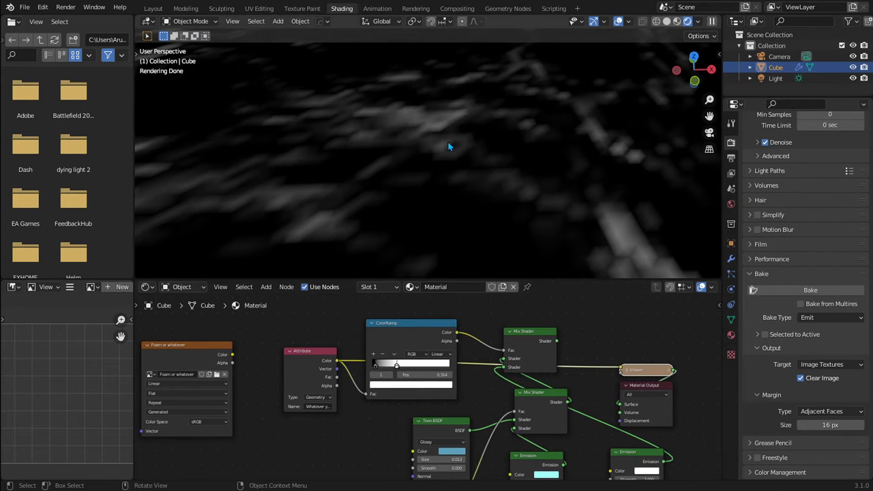
scroll(449, 146, down, 5)
click(182, 345)
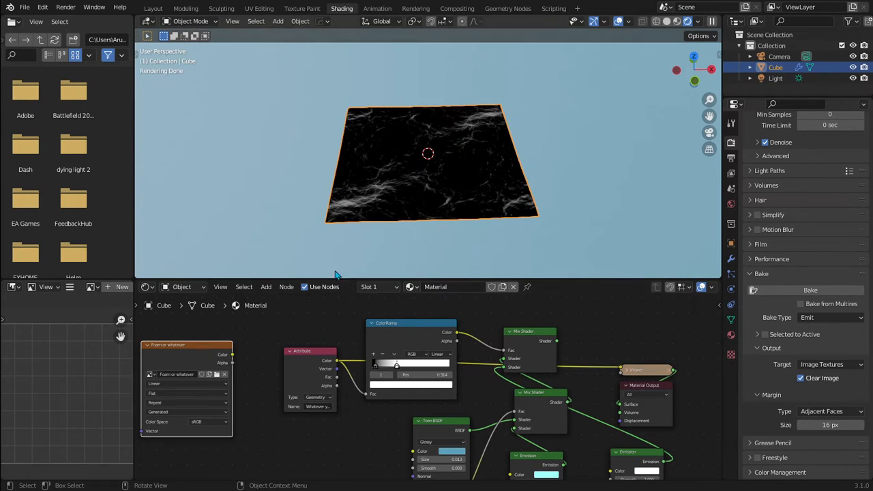
click(791, 289)
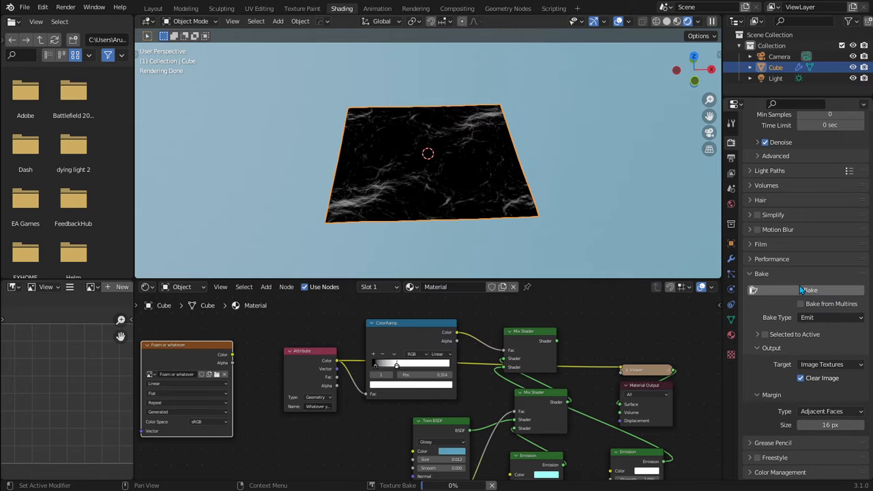
Preview the baked foam image on the ocean and set its interpolation to Cubic.
click(731, 258)
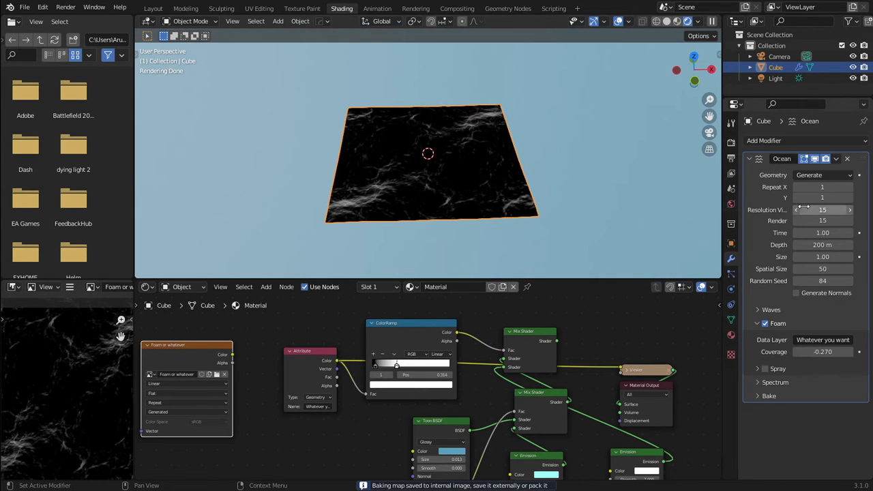
middle_drag(266, 381, 358, 379)
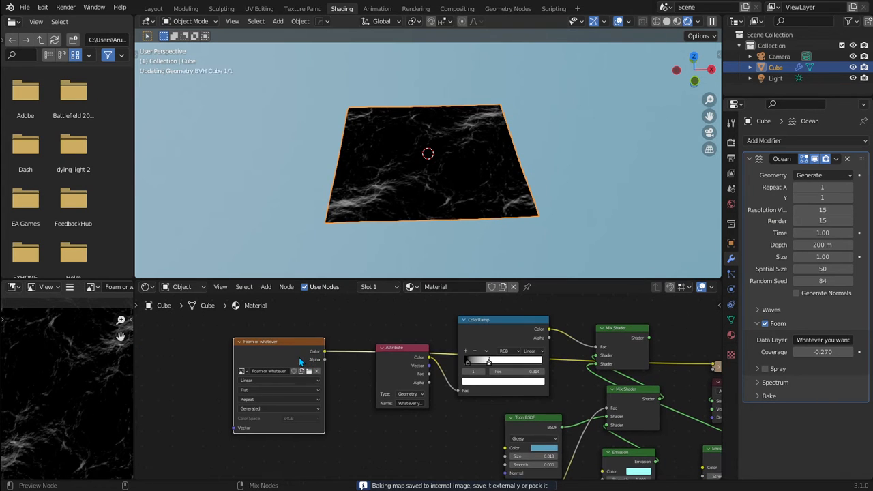
scroll(365, 216, up, 3)
middle_drag(364, 216, 482, 176)
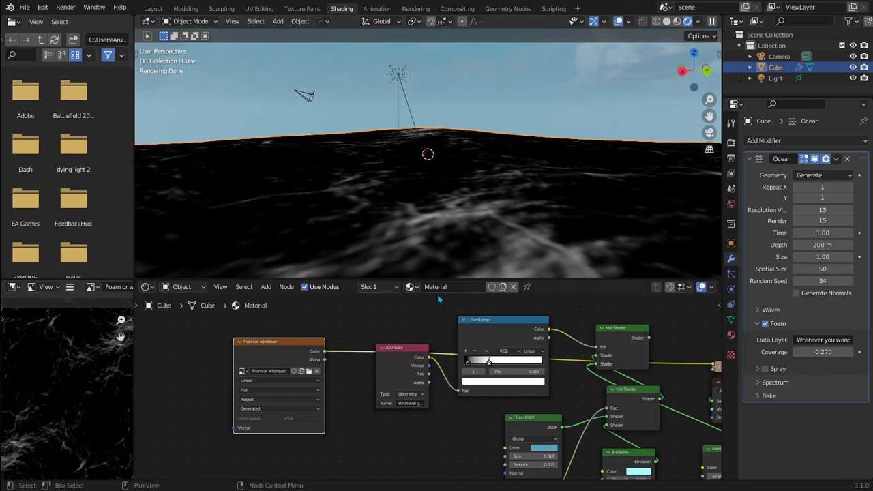
scroll(272, 375, up, 1)
click(251, 379)
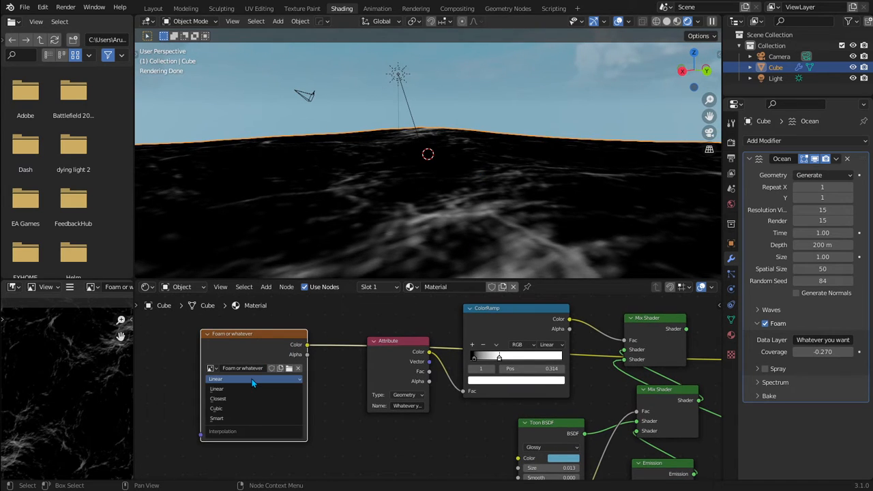
click(251, 408)
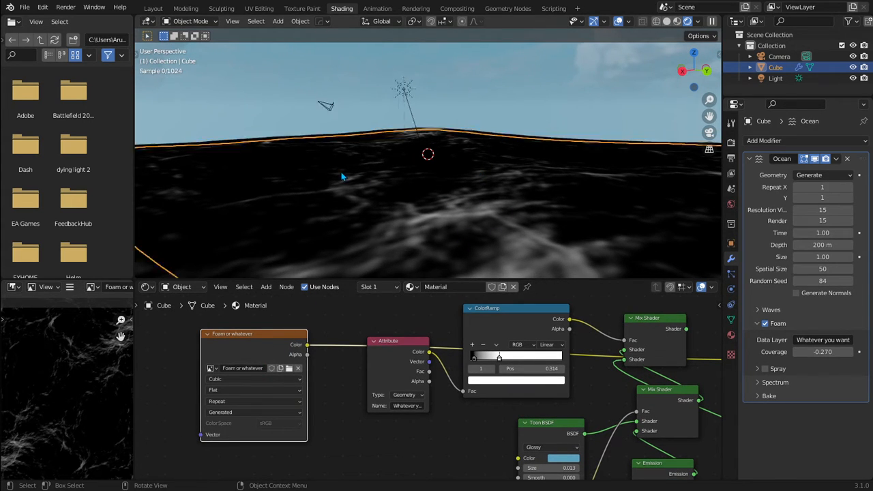
Compare the Attribute foam mask with the baked image up close from the top view.
key(KP_7)
shift+middle_drag(340, 241, 444, 180)
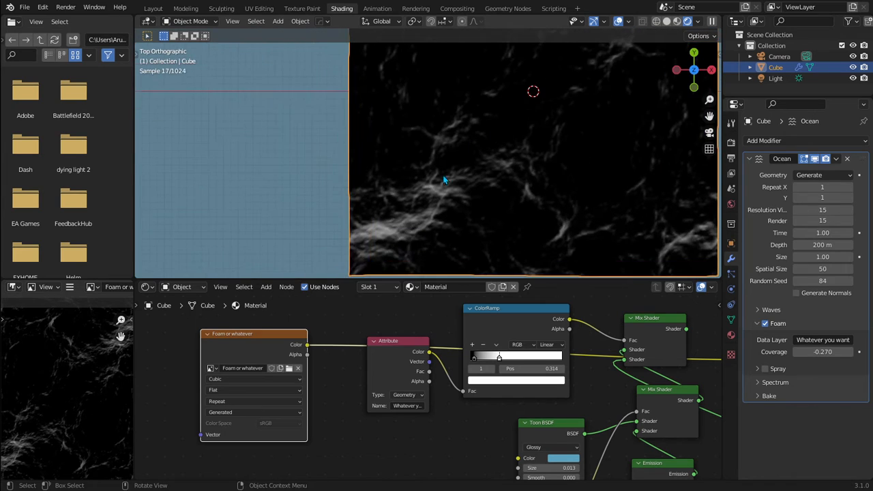
scroll(439, 163, up, 11)
ctrl+shift+click(387, 363)
ctrl+shift+click(261, 352)
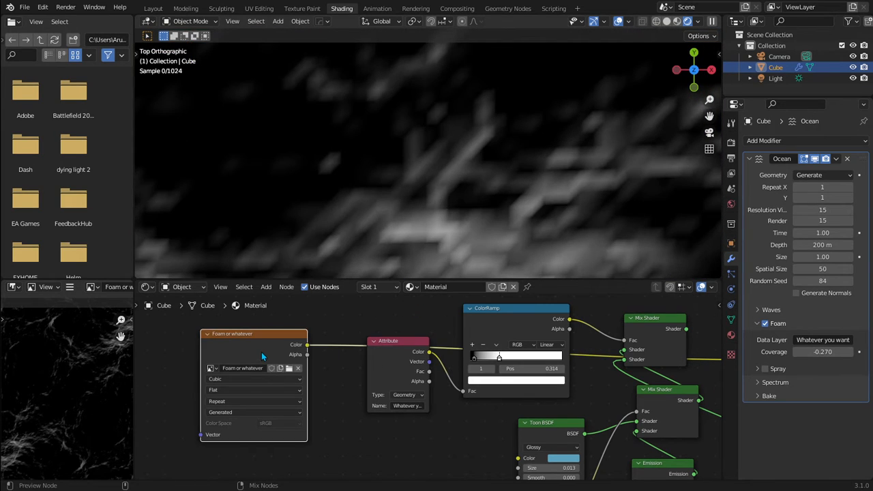
ctrl+shift+click(382, 347)
ctrl+shift+click(276, 345)
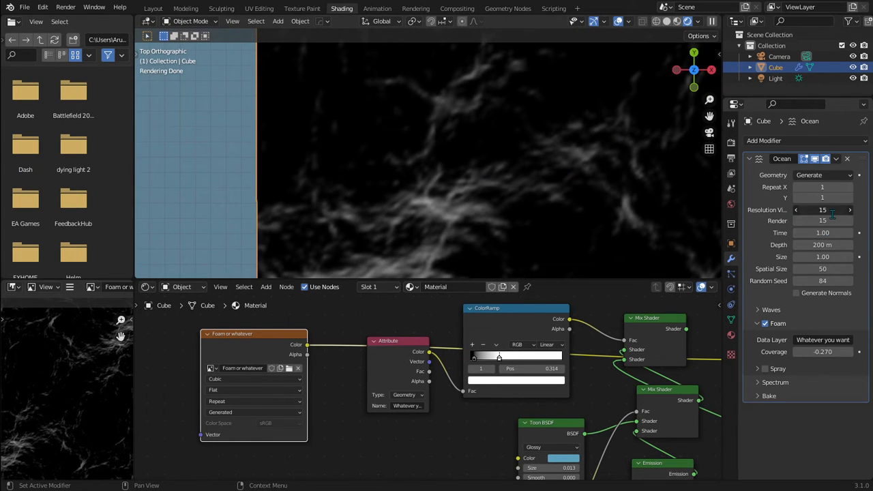
Try the baked foam image with the Ocean modifier's viewport and render resolution set to 7.
drag(824, 222, 827, 212)
text(7)
key(Return)
middle_drag(448, 171, 472, 156)
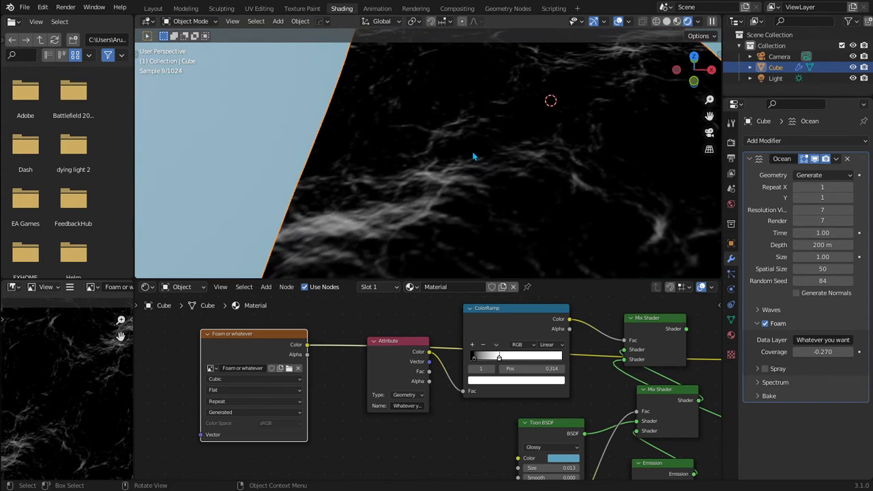
Connect the baked image's color to the foam ColorRamp's factor and move the Attribute node out of the way.
scroll(292, 366, down, 3)
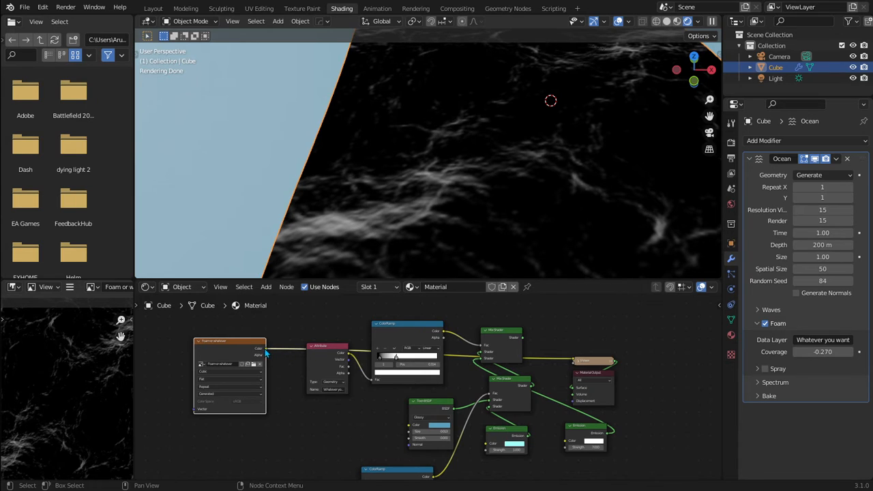
drag(266, 349, 328, 361)
drag(374, 383, 377, 384)
drag(326, 355, 314, 299)
middle_drag(333, 354, 362, 391)
key(g)
click(350, 354)
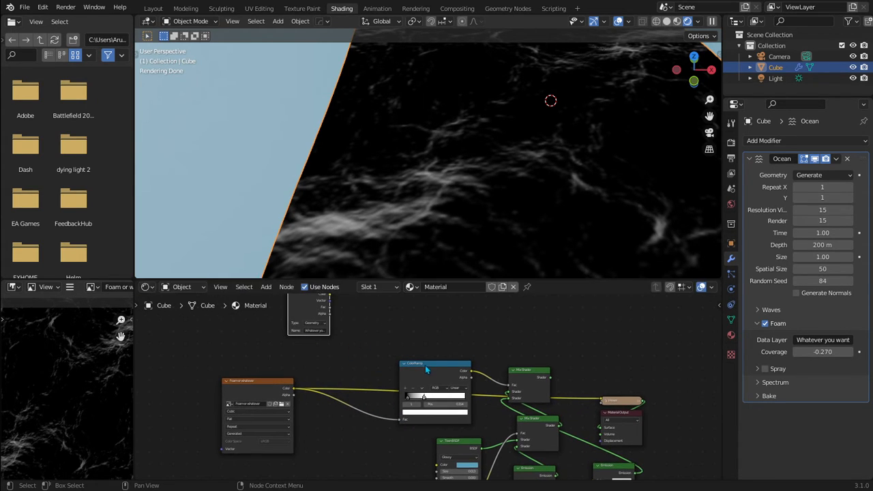
scroll(427, 370, down, 1)
key(g)
click(393, 370)
Output the final foam Mix Shader to the material and view the water with the baked foam.
ctrl+shift+click(526, 386)
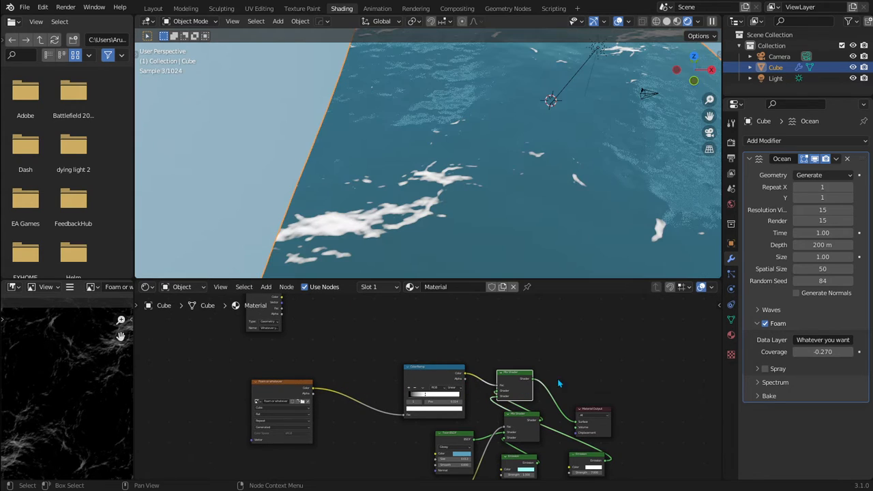
middle_drag(468, 189, 468, 200)
scroll(428, 386, up, 4)
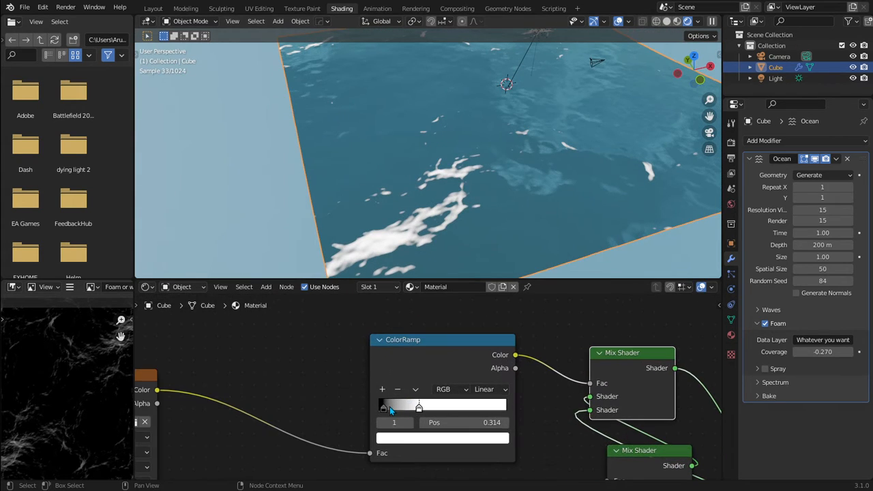
Adjust the foam ColorRamp's black stop and set its white stop to position 0.388.
click(384, 406)
mouse_move(433, 422)
shift+mouse_down()
mouse_move(456, 427)
mouse_move(438, 407)
mouse_move(462, 407)
mouse_move(429, 422)
shift+mouse_up()
click(419, 408)
scroll(625, 386, down, 1)
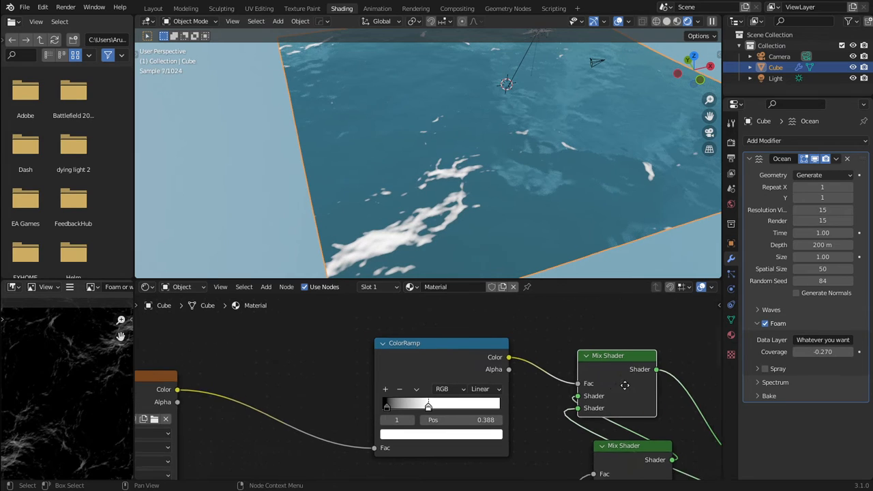
Set the white foam Emission's strength to 2.
middle_drag(625, 386, 459, 336)
middle_drag(611, 413, 575, 330)
scroll(555, 392, down, 2)
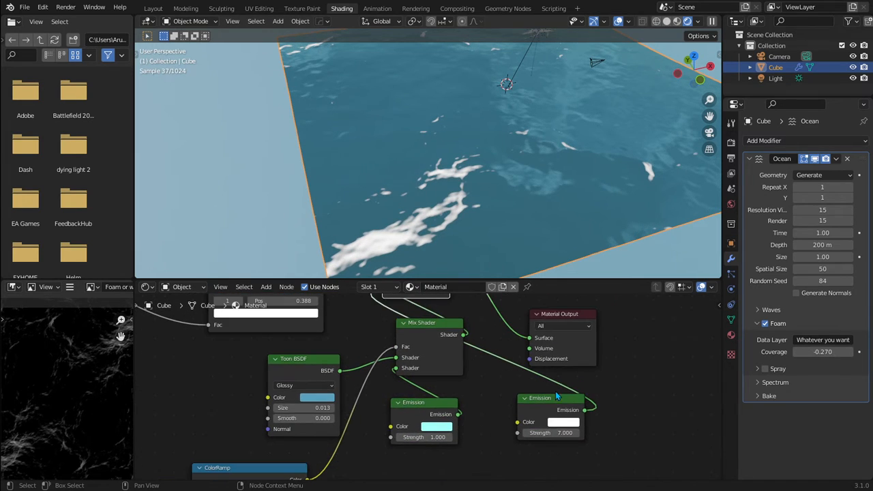
key(Return)
click(557, 432)
text(2)
key(Return)
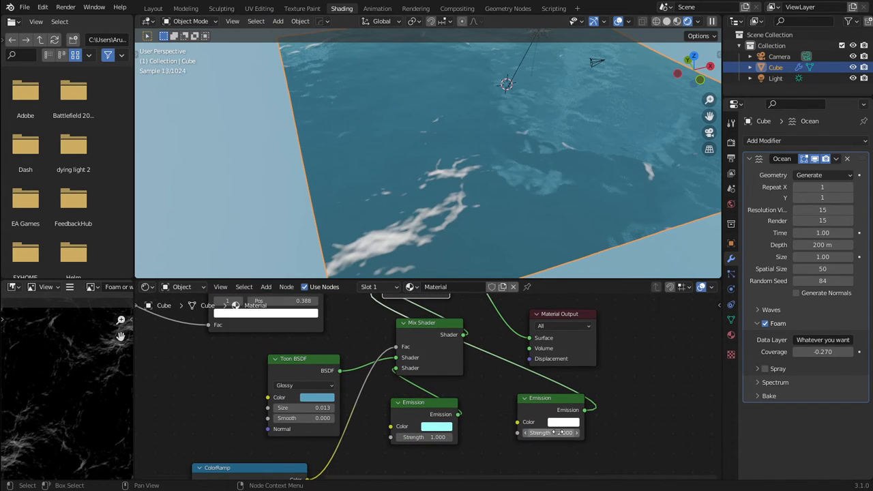
Set the foam ColorRamp's black stop to position 0.001.
middle_drag(205, 306, 271, 354)
scroll(272, 354, up, 2)
click(248, 339)
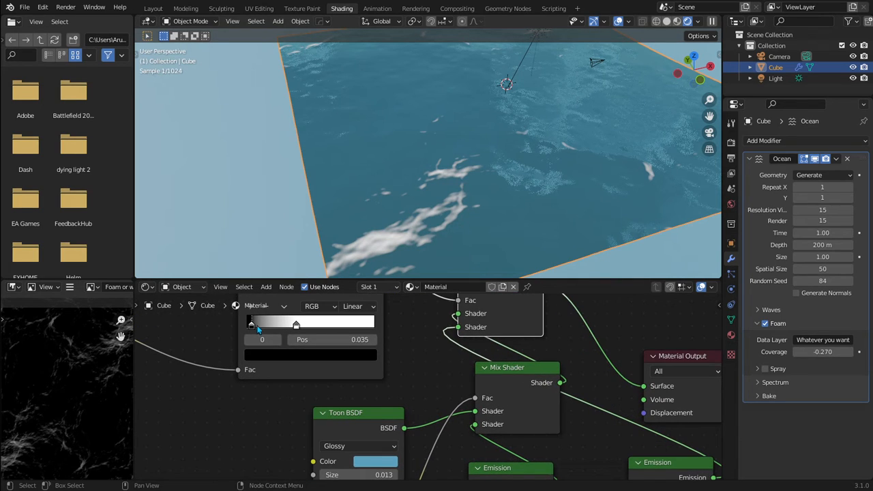
drag(250, 321, 247, 322)
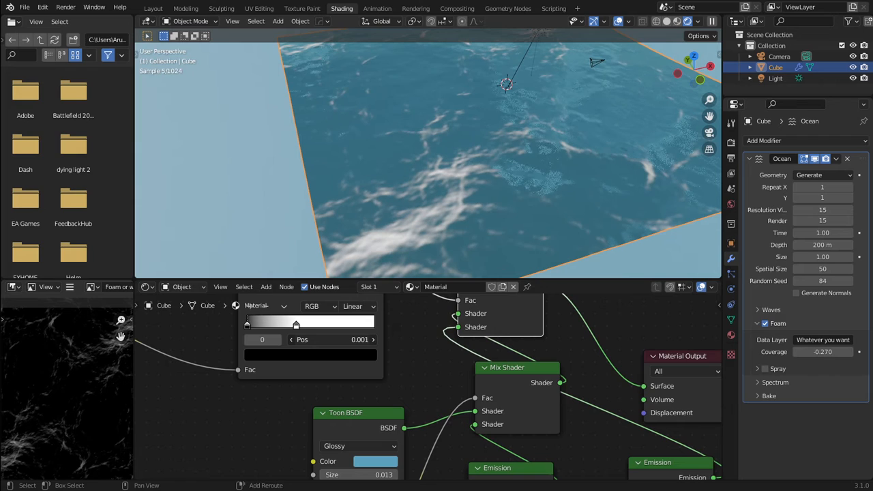
Examine the rendered ocean surface and its white foam from several angles and distances.
scroll(432, 182, down, 4)
middle_drag(432, 181, 518, 182)
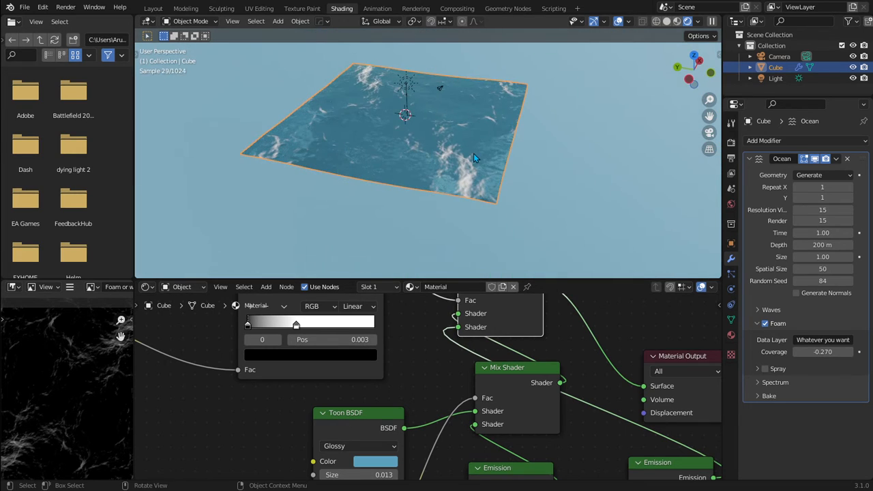
key(KP_Decimal)
scroll(436, 154, up, 4)
middle_drag(436, 155, 518, 155)
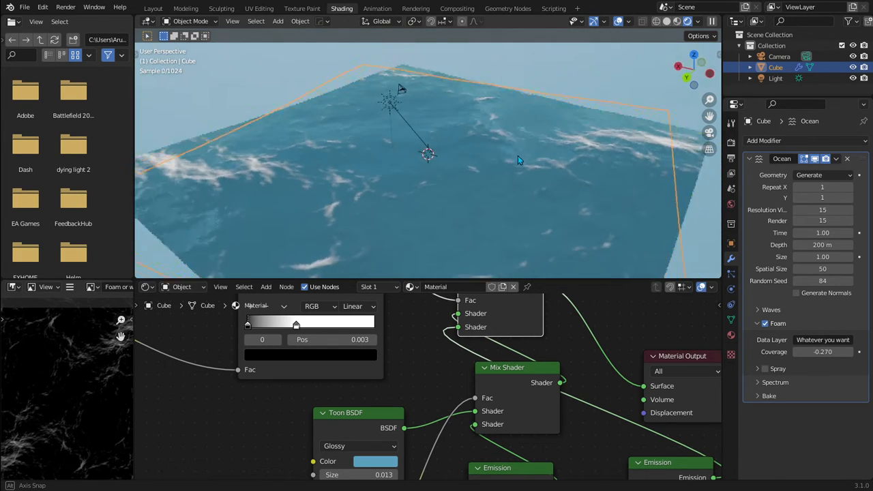
middle_drag(389, 175, 527, 167)
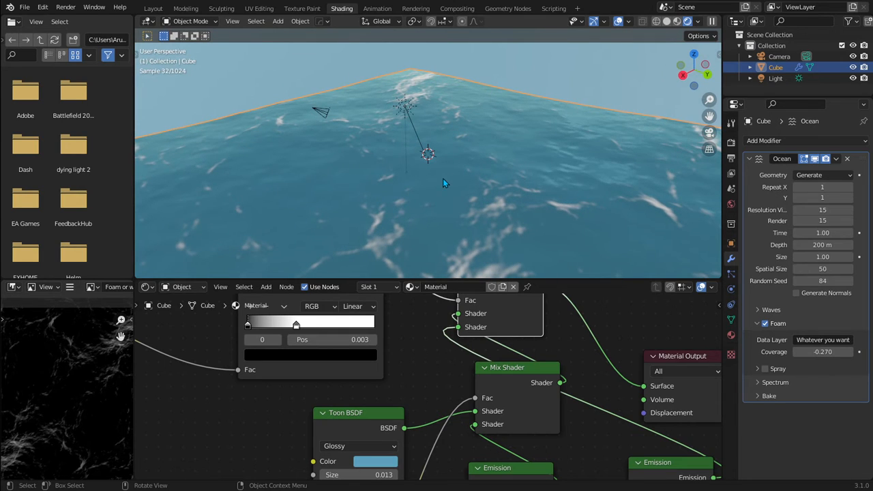
middle_drag(443, 179, 379, 236)
middle_drag(472, 210, 529, 208)
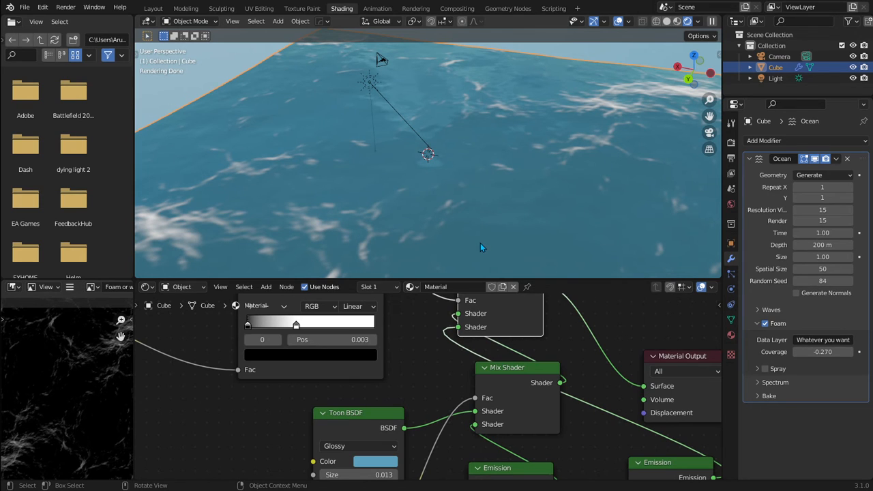
middle_drag(429, 224, 539, 224)
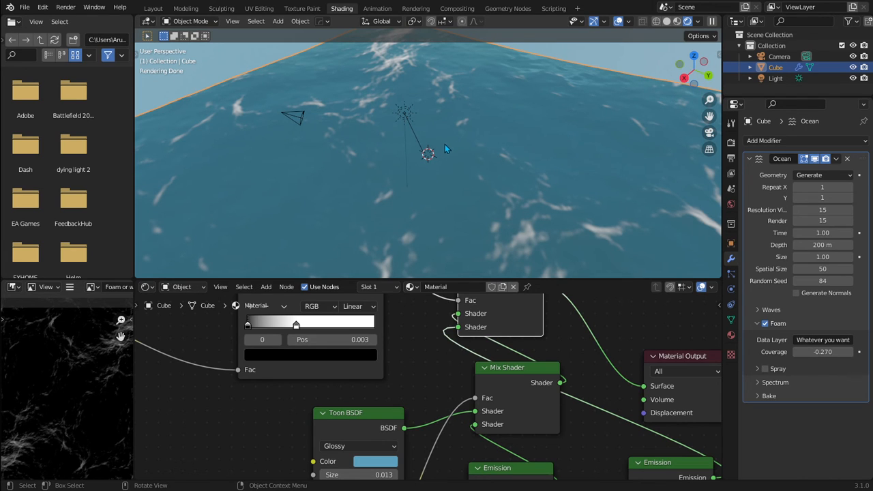
middle_drag(444, 144, 227, 129)
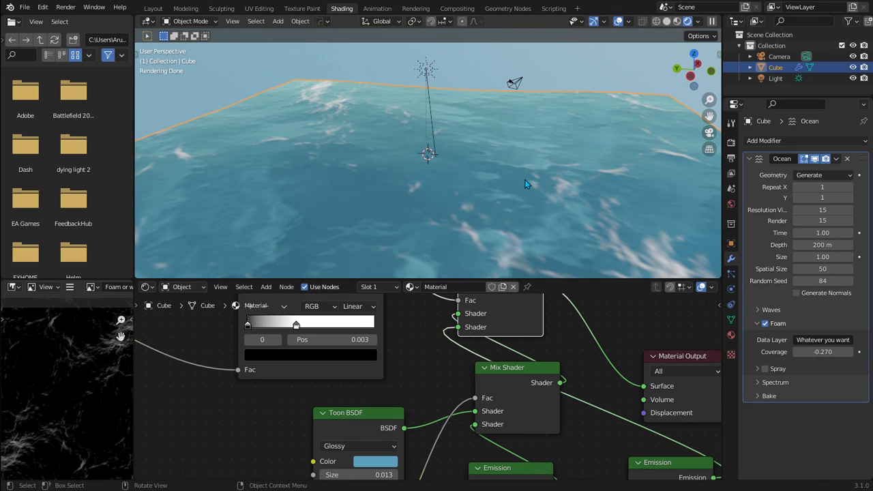
middle_drag(524, 179, 473, 189)
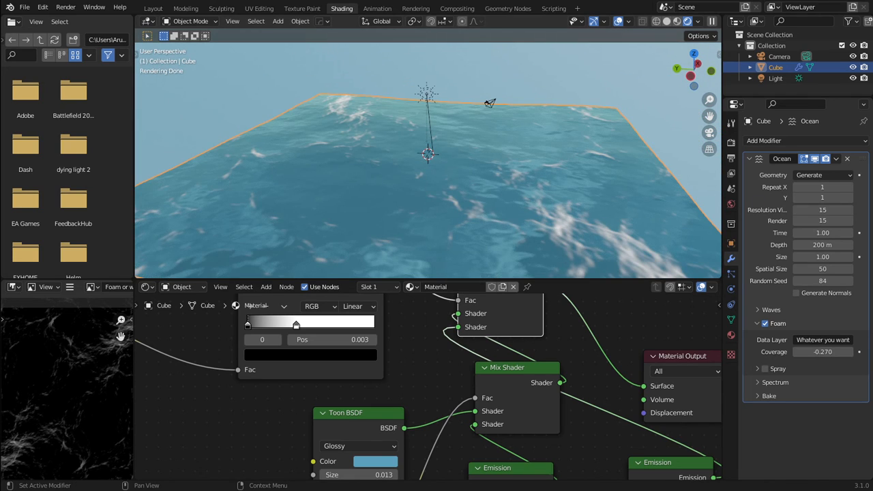